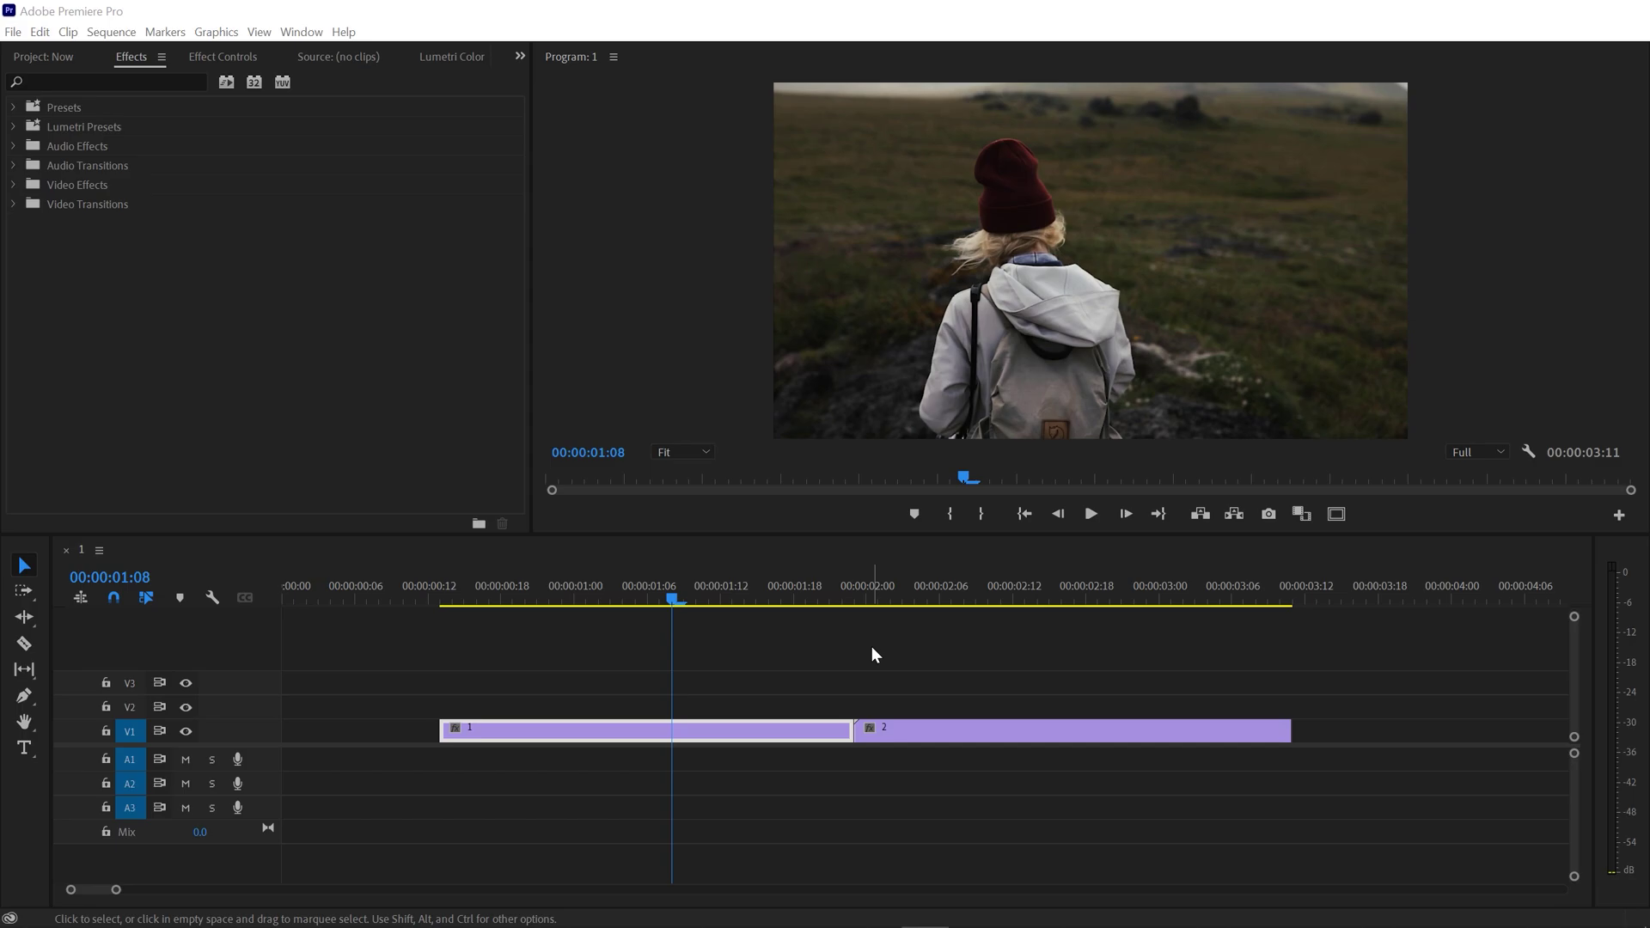
- Move clip 1 up to track V2 and slide clip 2 left on V1 to overlap it
{"action": "mouse_move", "coordinate": [808, 591]}
{"action": "left_mouse_down"}
{"action": "mouse_move", "coordinate": [892, 599]}
{"action": "mouse_move", "coordinate": [797, 609]}
{"action": "left_mouse_up"}
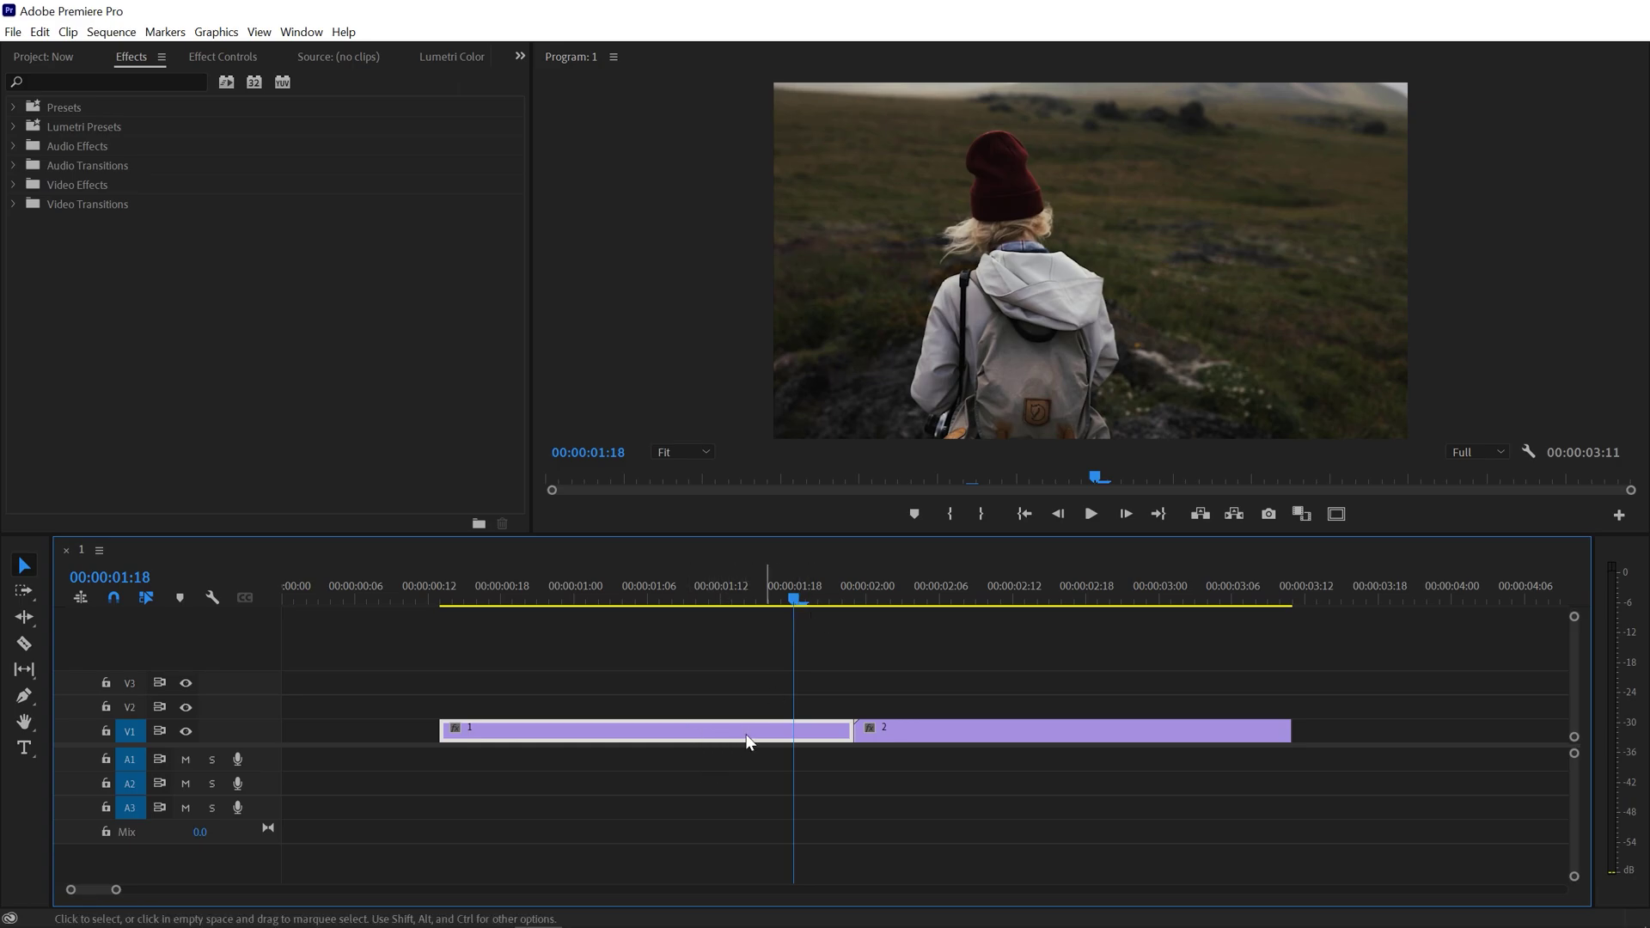
{"action": "left_click_drag", "start_coordinate": [760, 726], "coordinate": [776, 713]}
{"action": "left_click", "coordinate": [925, 735]}
{"action": "left_click_drag", "start_coordinate": [925, 732], "coordinate": [878, 725]}
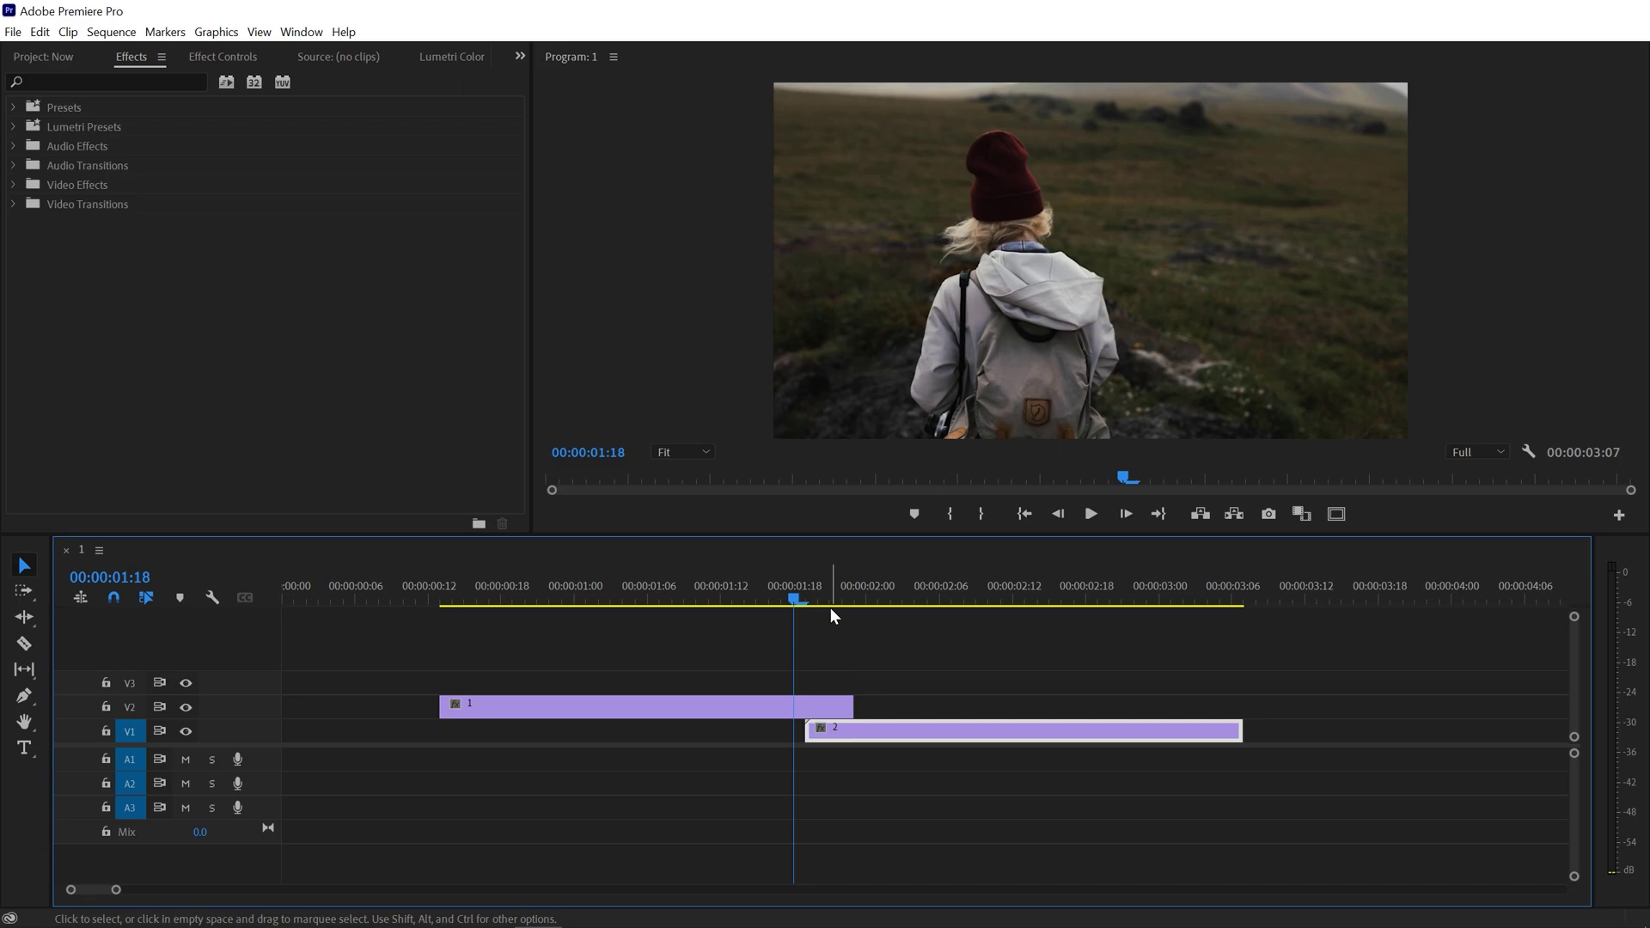
- Align clip 2's start exactly with the playhead at 00:00:01:18
{"action": "left_click_drag", "start_coordinate": [828, 605], "coordinate": [854, 605]}
{"action": "left_click", "coordinate": [824, 708]}
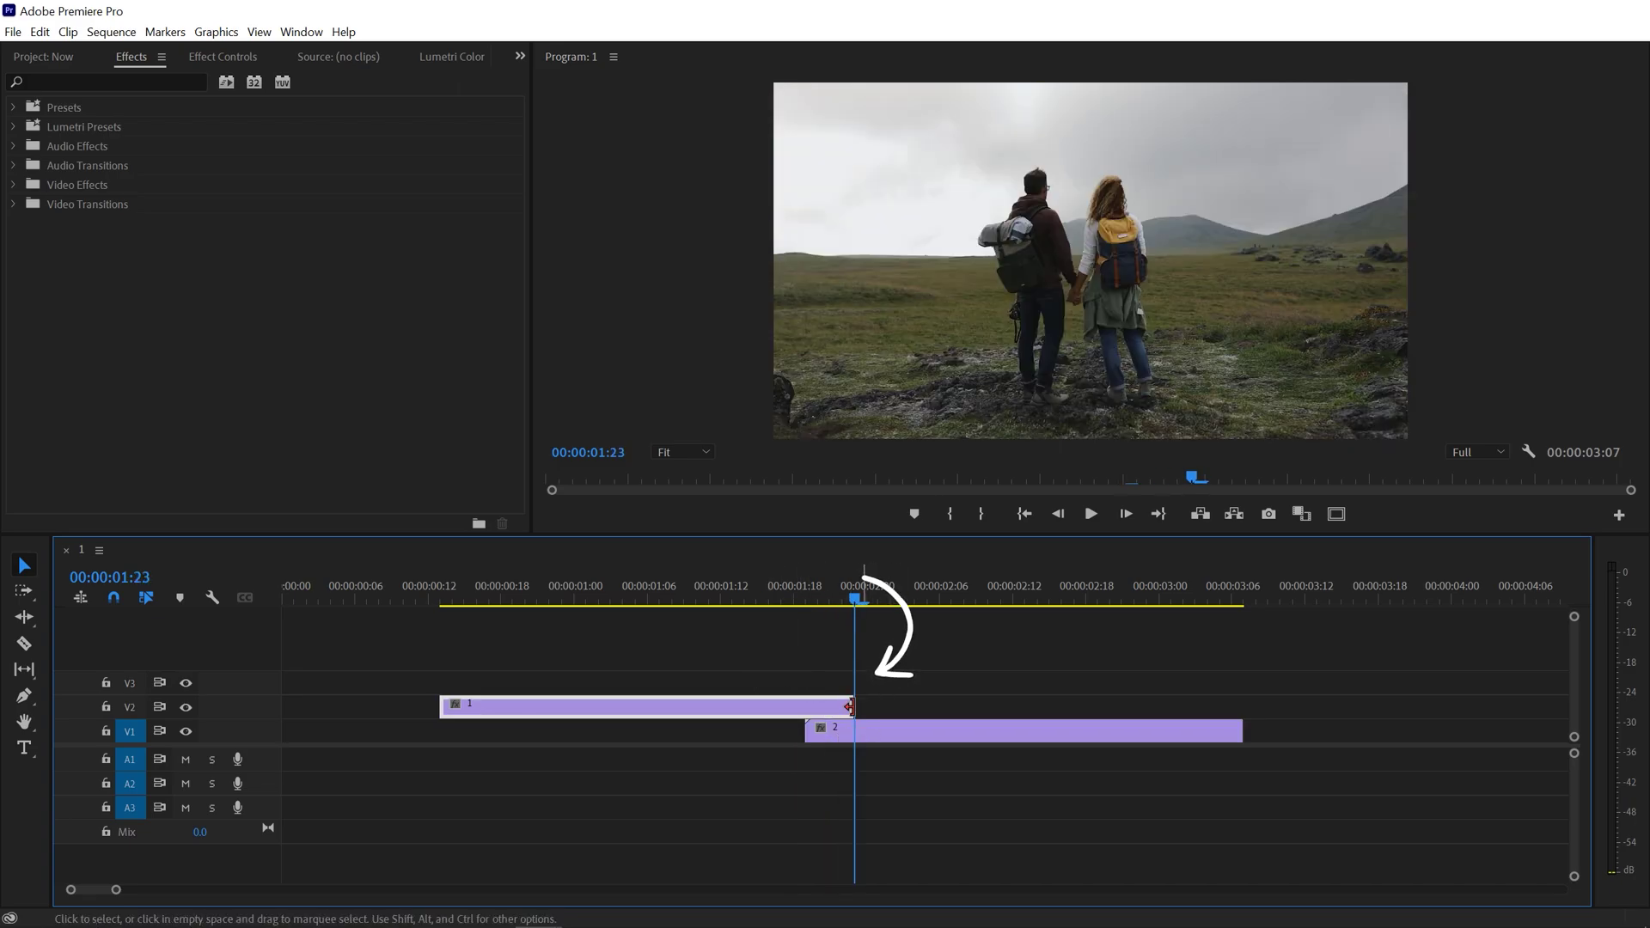
{"action": "key", "text": "shift+Left"}
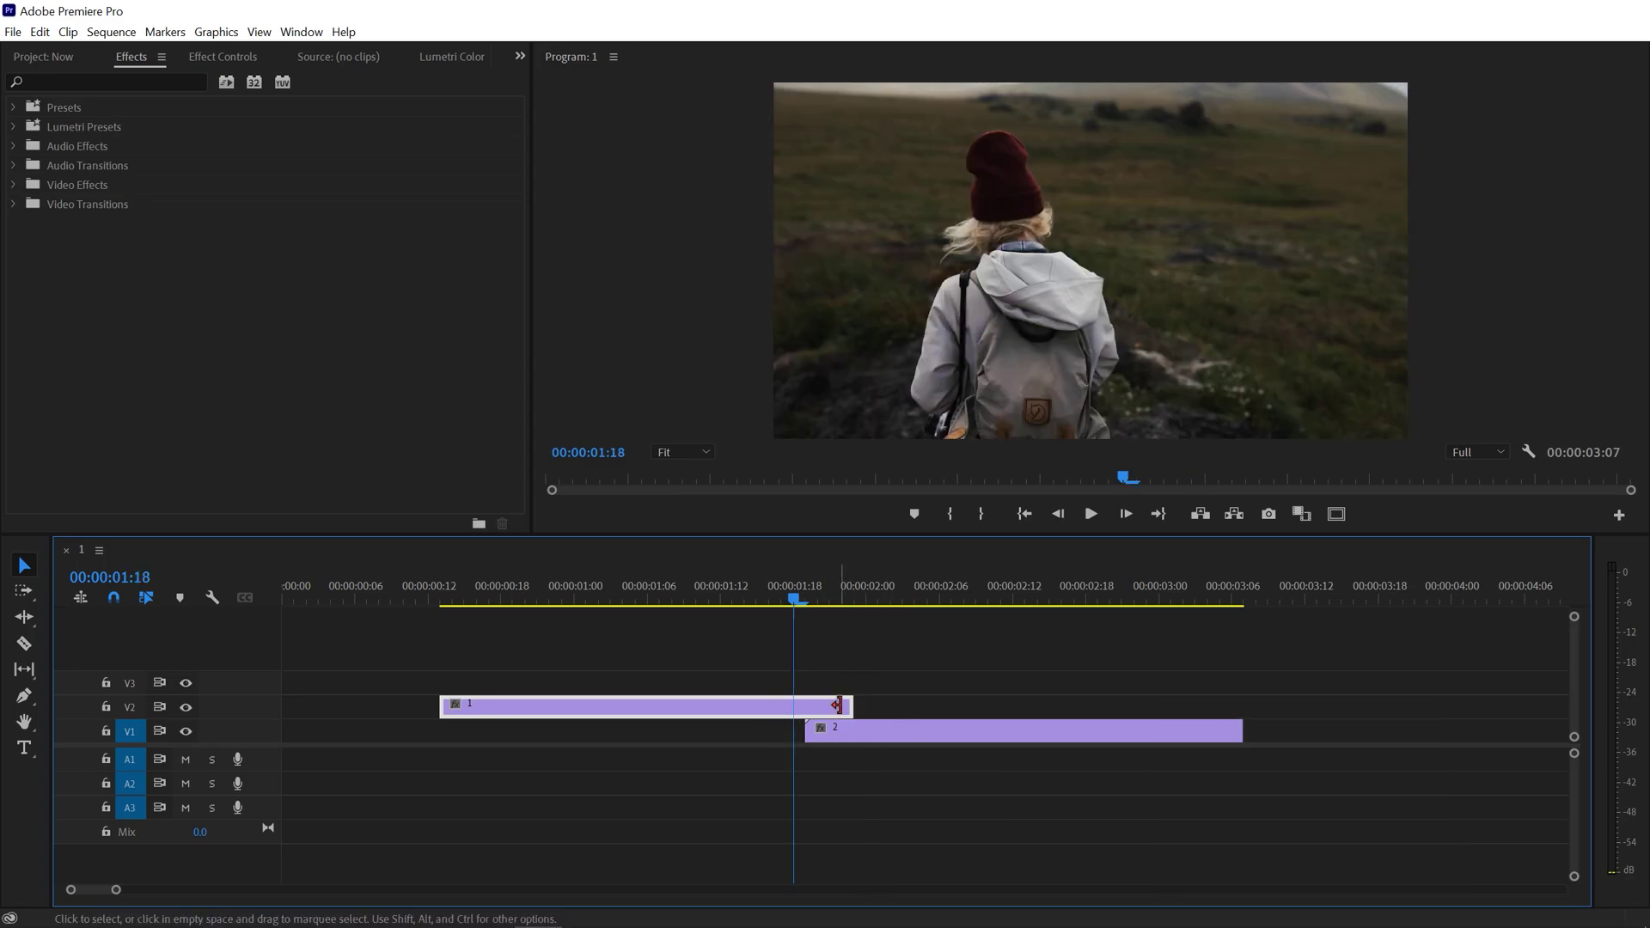
{"action": "left_click", "coordinate": [858, 735]}
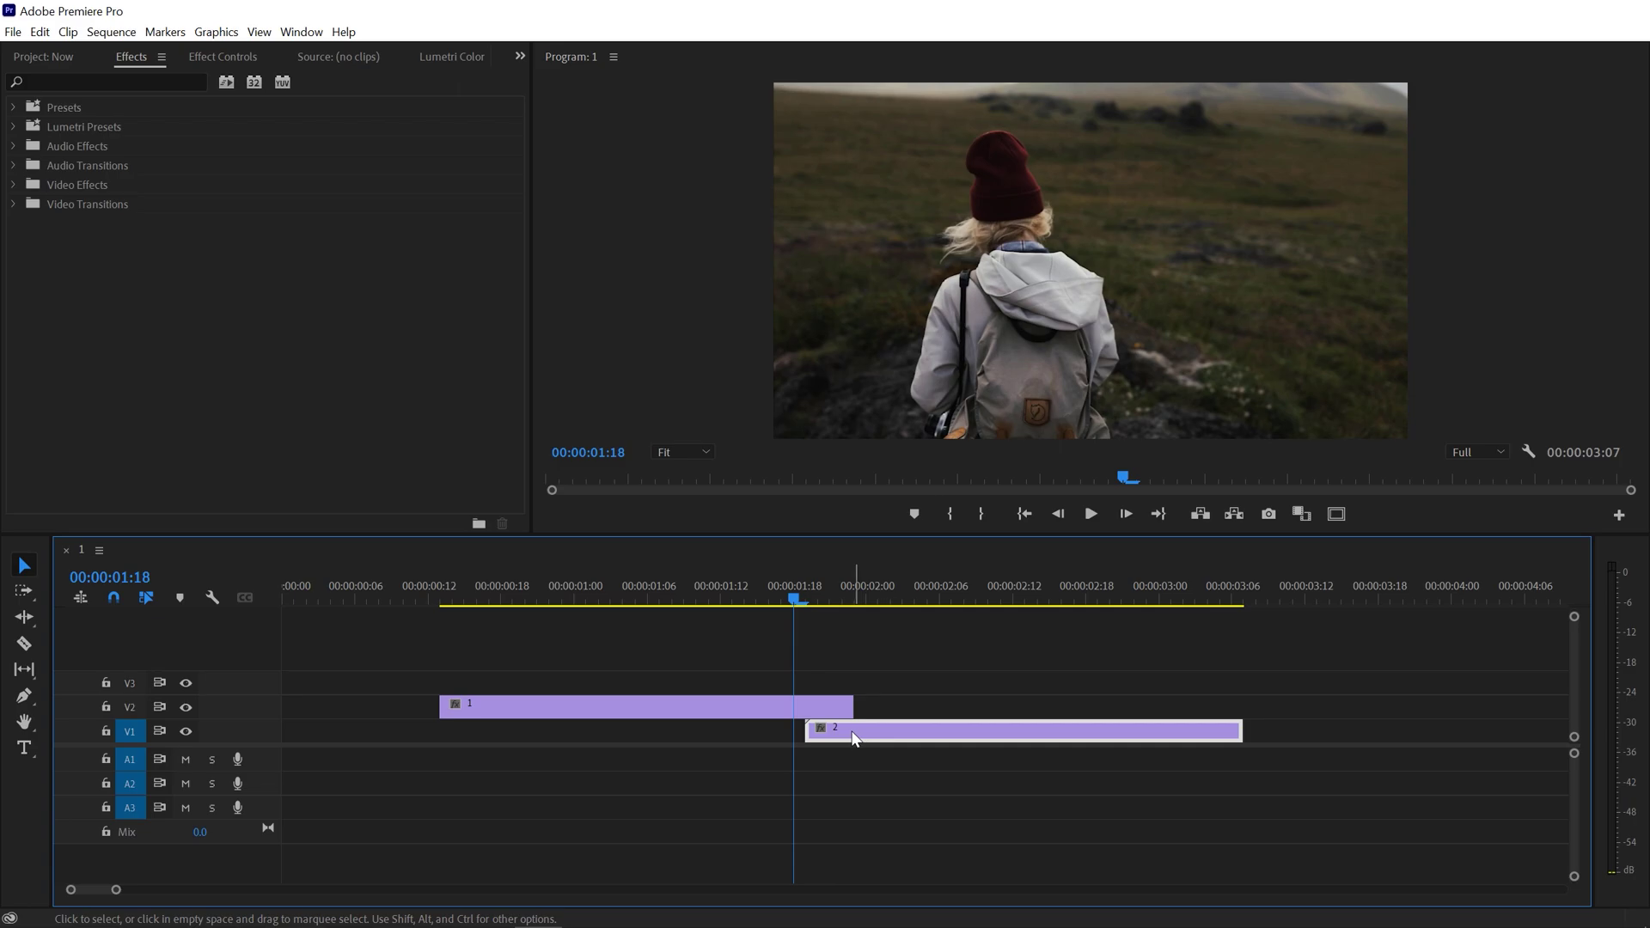
{"action": "left_click_drag", "start_coordinate": [850, 736], "coordinate": [846, 737]}
- Search 'transform', drop Distort > Transform onto clip 1, and switch off V1's eye icon
{"action": "left_click", "coordinate": [846, 681]}
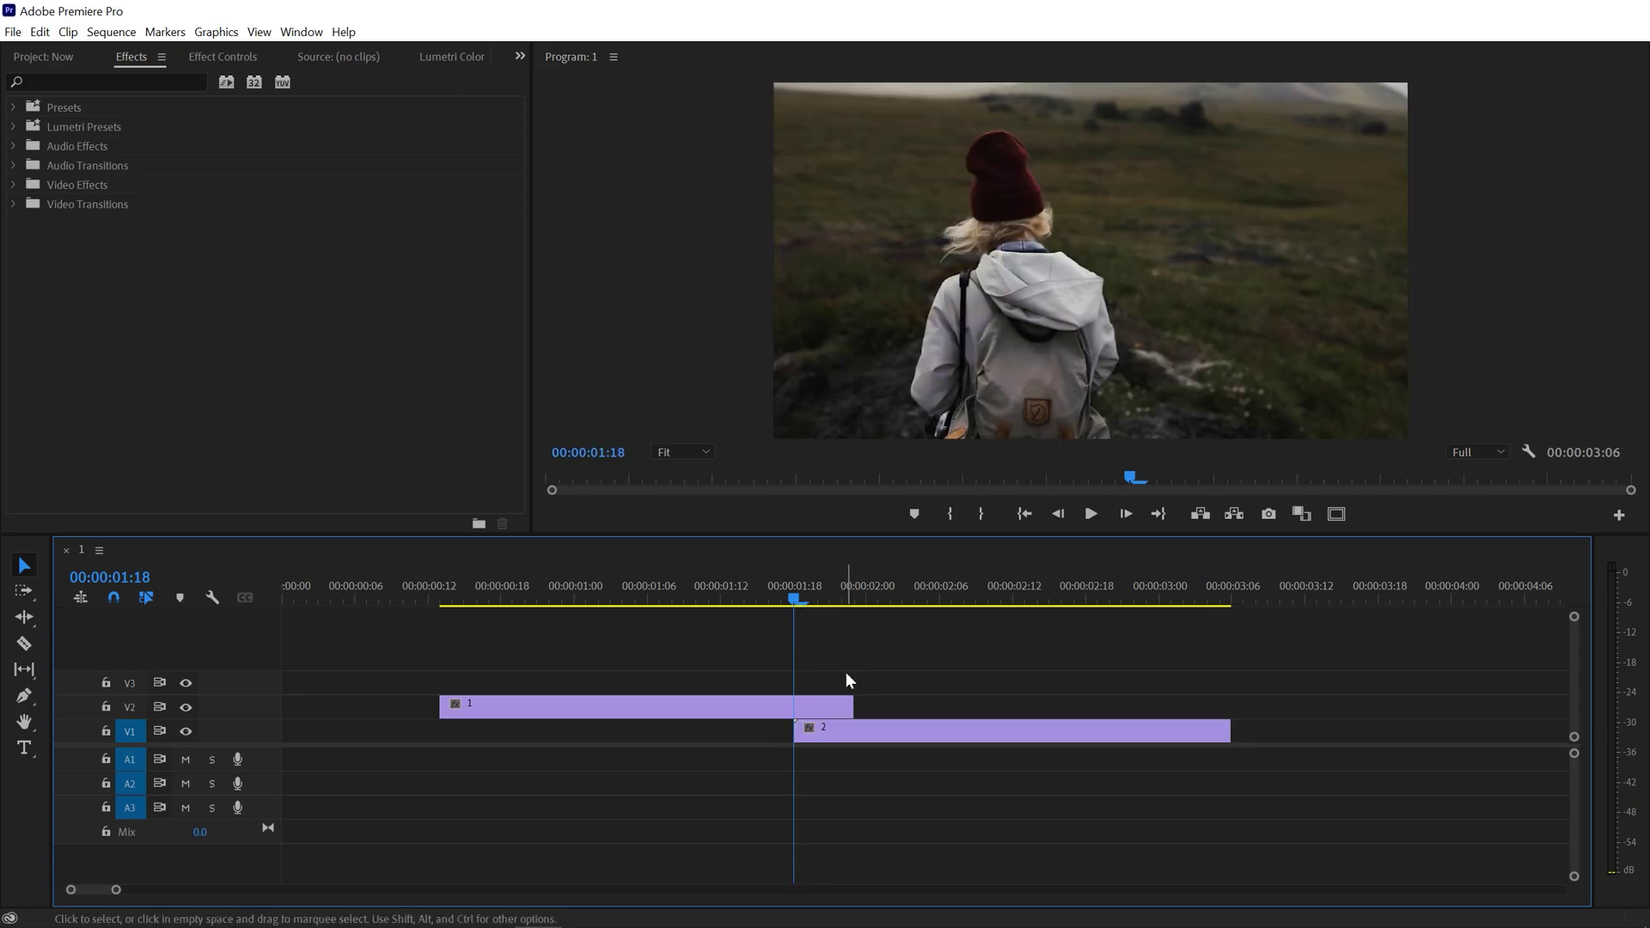
{"action": "left_click", "coordinate": [142, 83]}
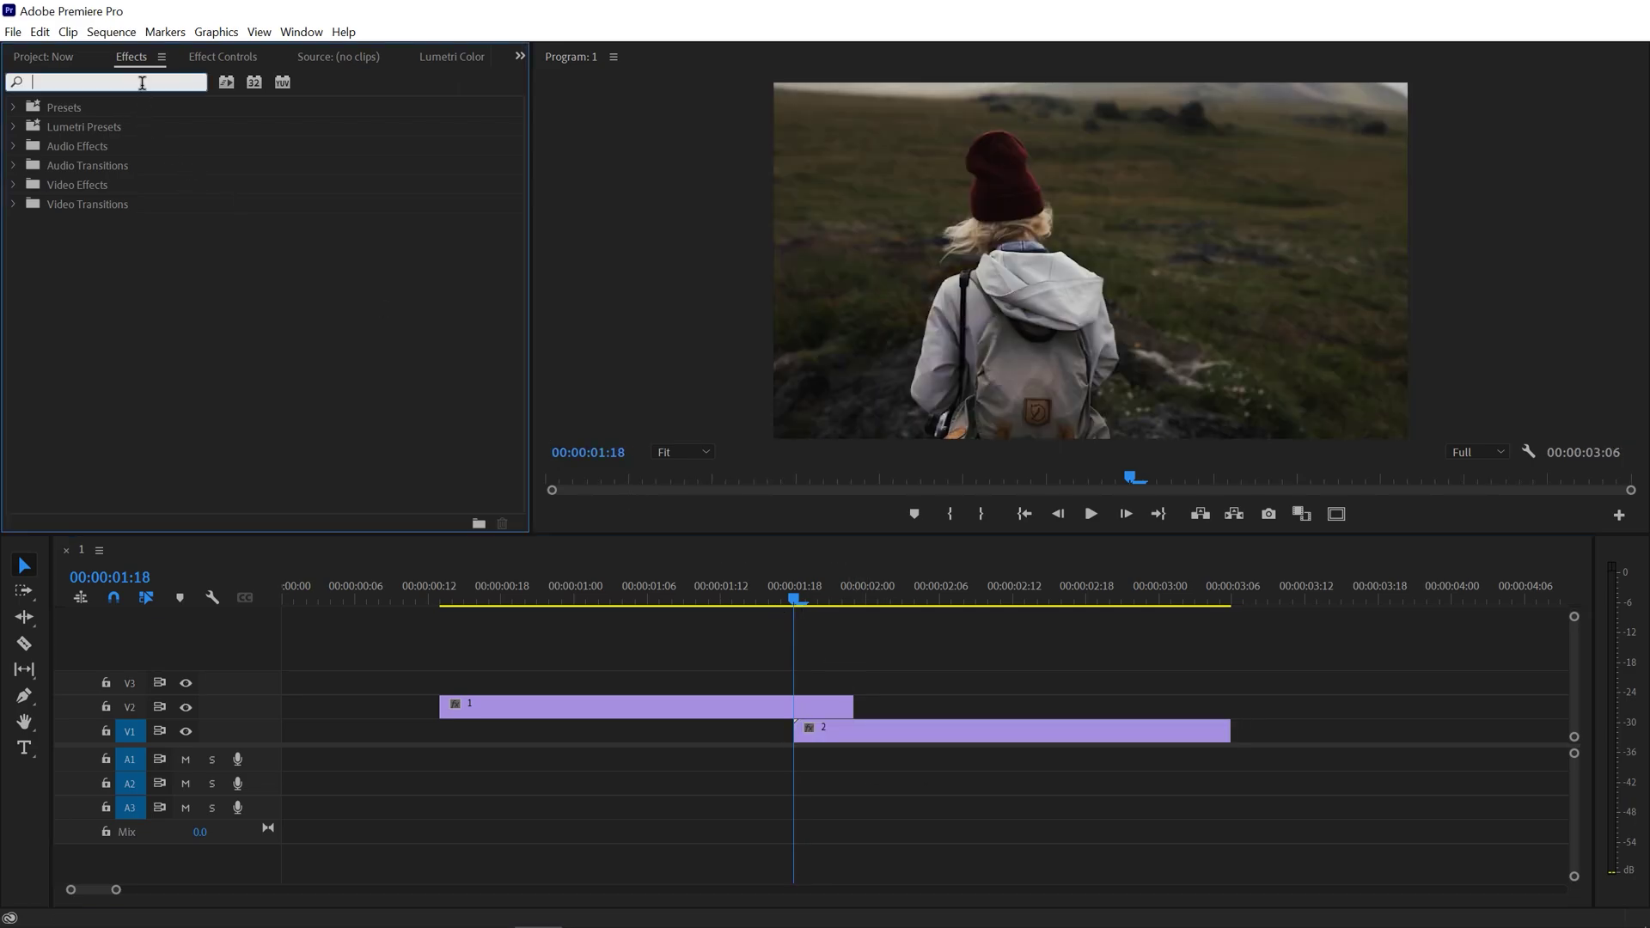
{"action": "type", "text": "transform"}
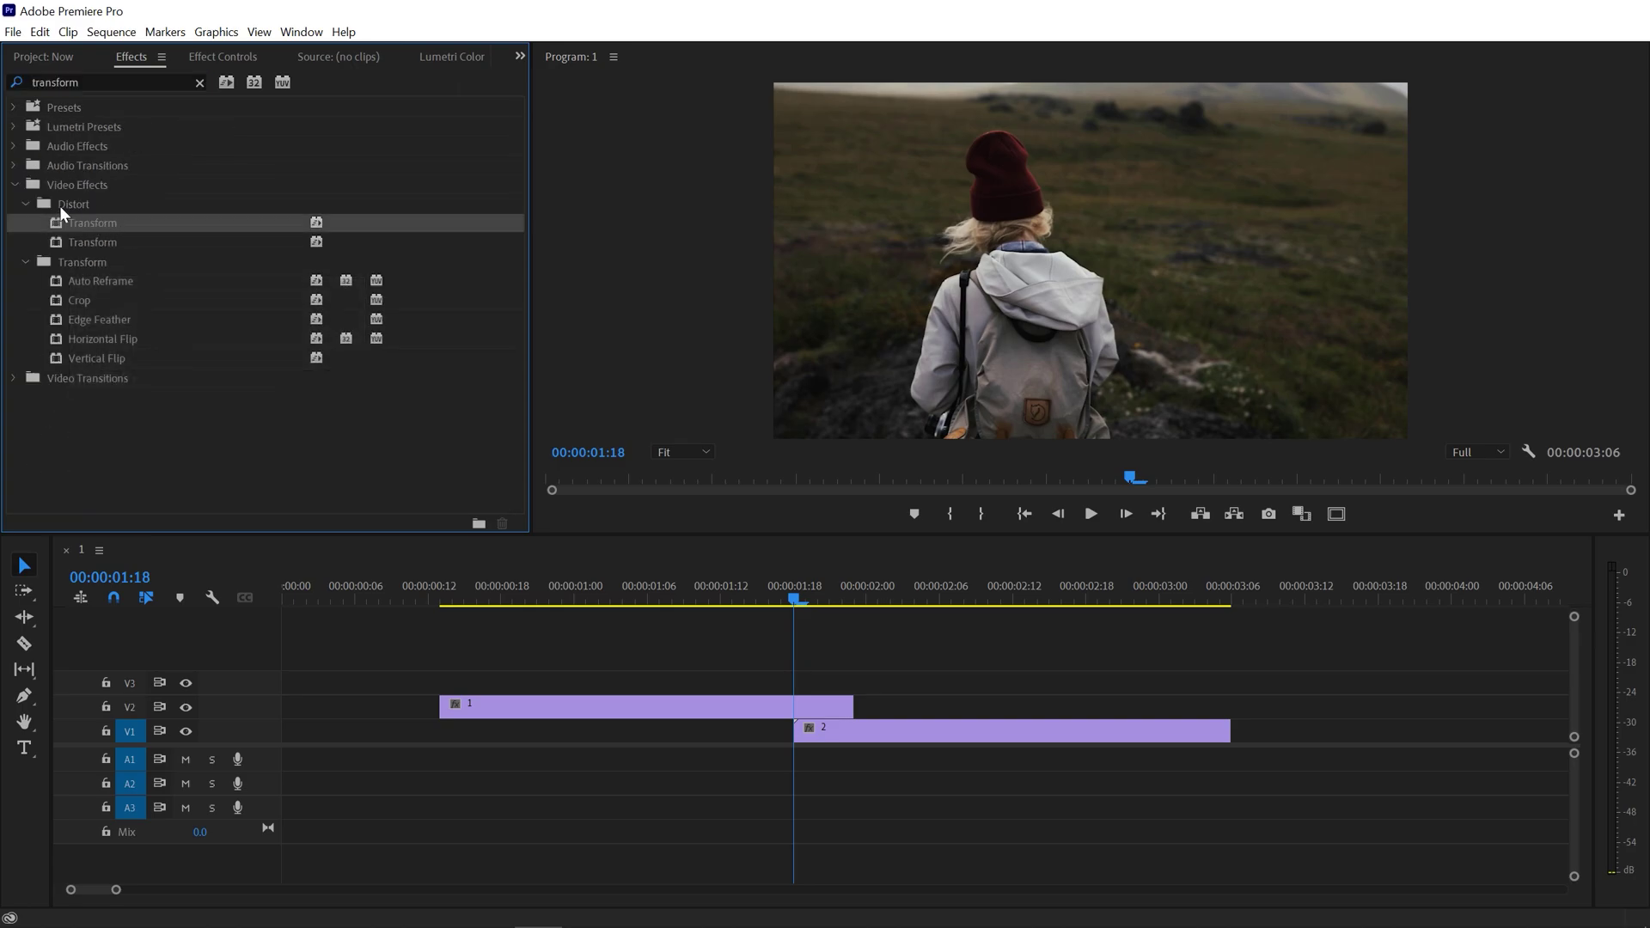
{"action": "left_click_drag", "start_coordinate": [542, 434], "coordinate": [709, 703]}
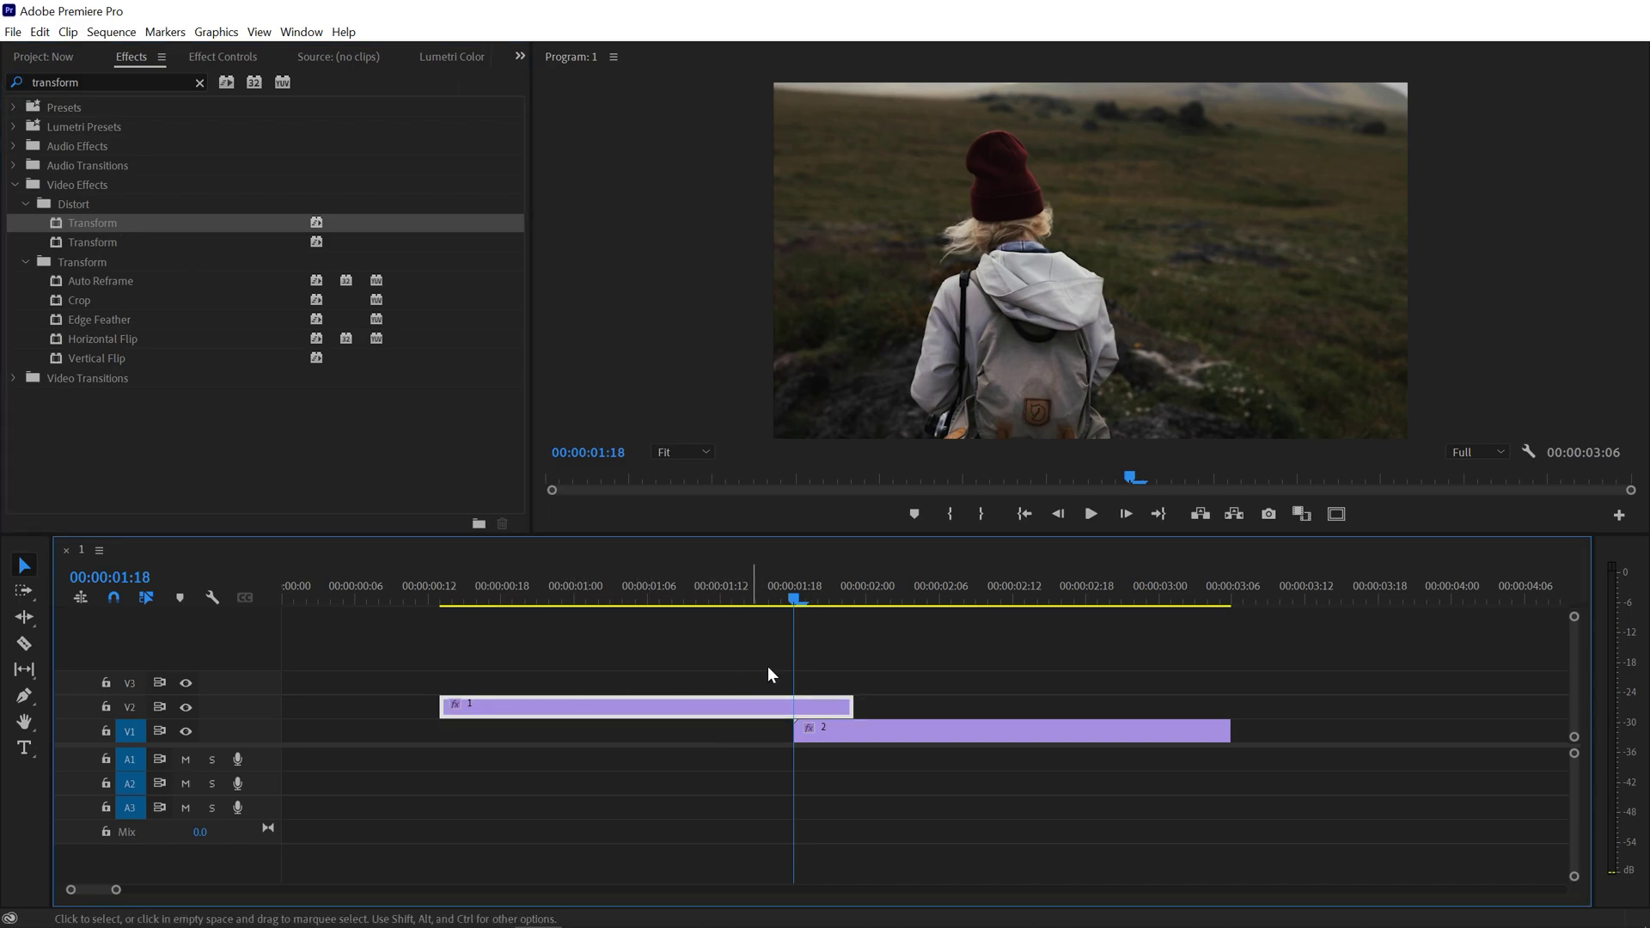
{"action": "left_click", "coordinate": [186, 730]}
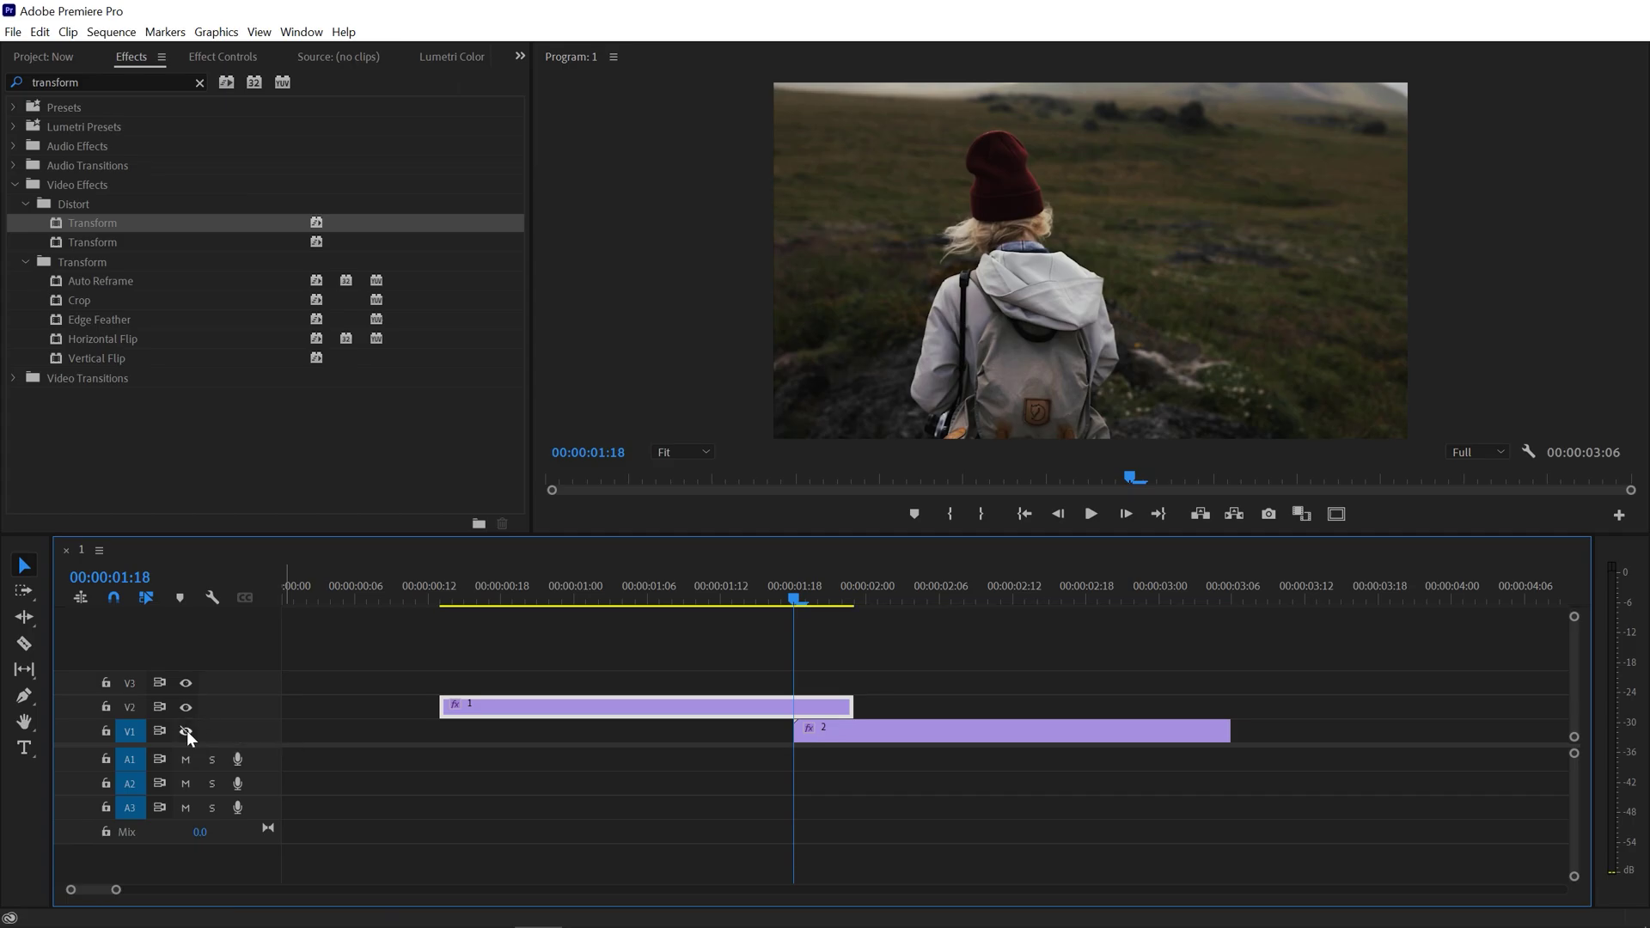
- Keyframe clip 1's Transform Position at 01:12 and 01:17, sliding X to -1307
{"action": "left_click", "coordinate": [229, 55]}
{"action": "scroll", "coordinate": [90, 279], "scroll_direction": "down", "scroll_amount": 5}
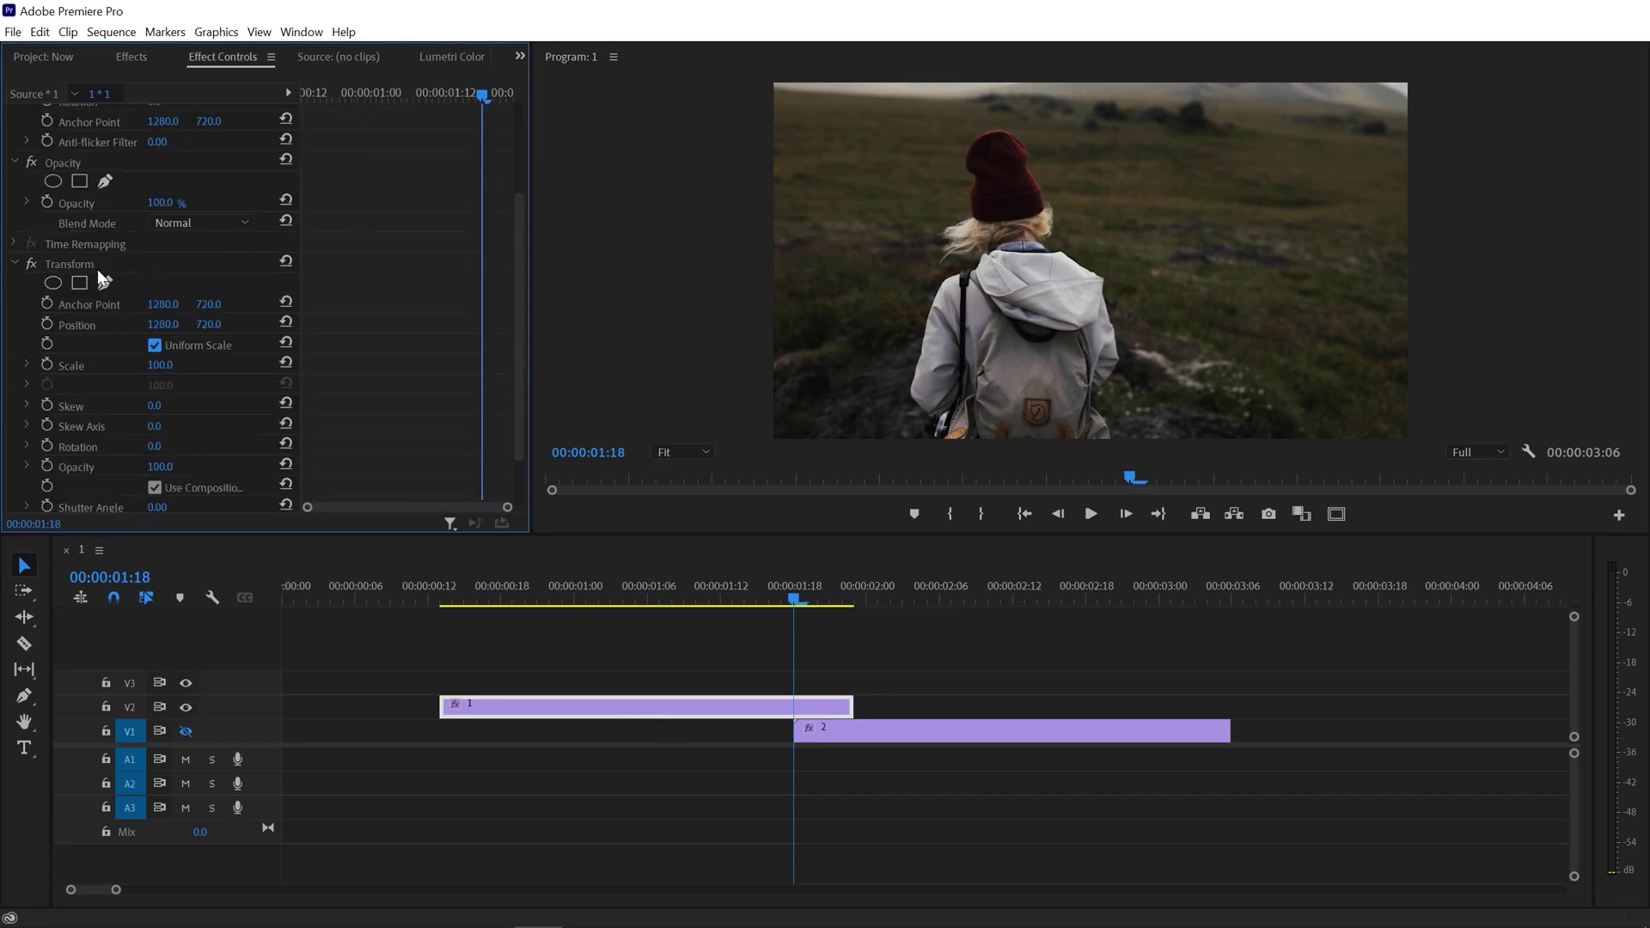
{"action": "scroll", "coordinate": [435, 352], "scroll_direction": "down", "scroll_amount": 2}
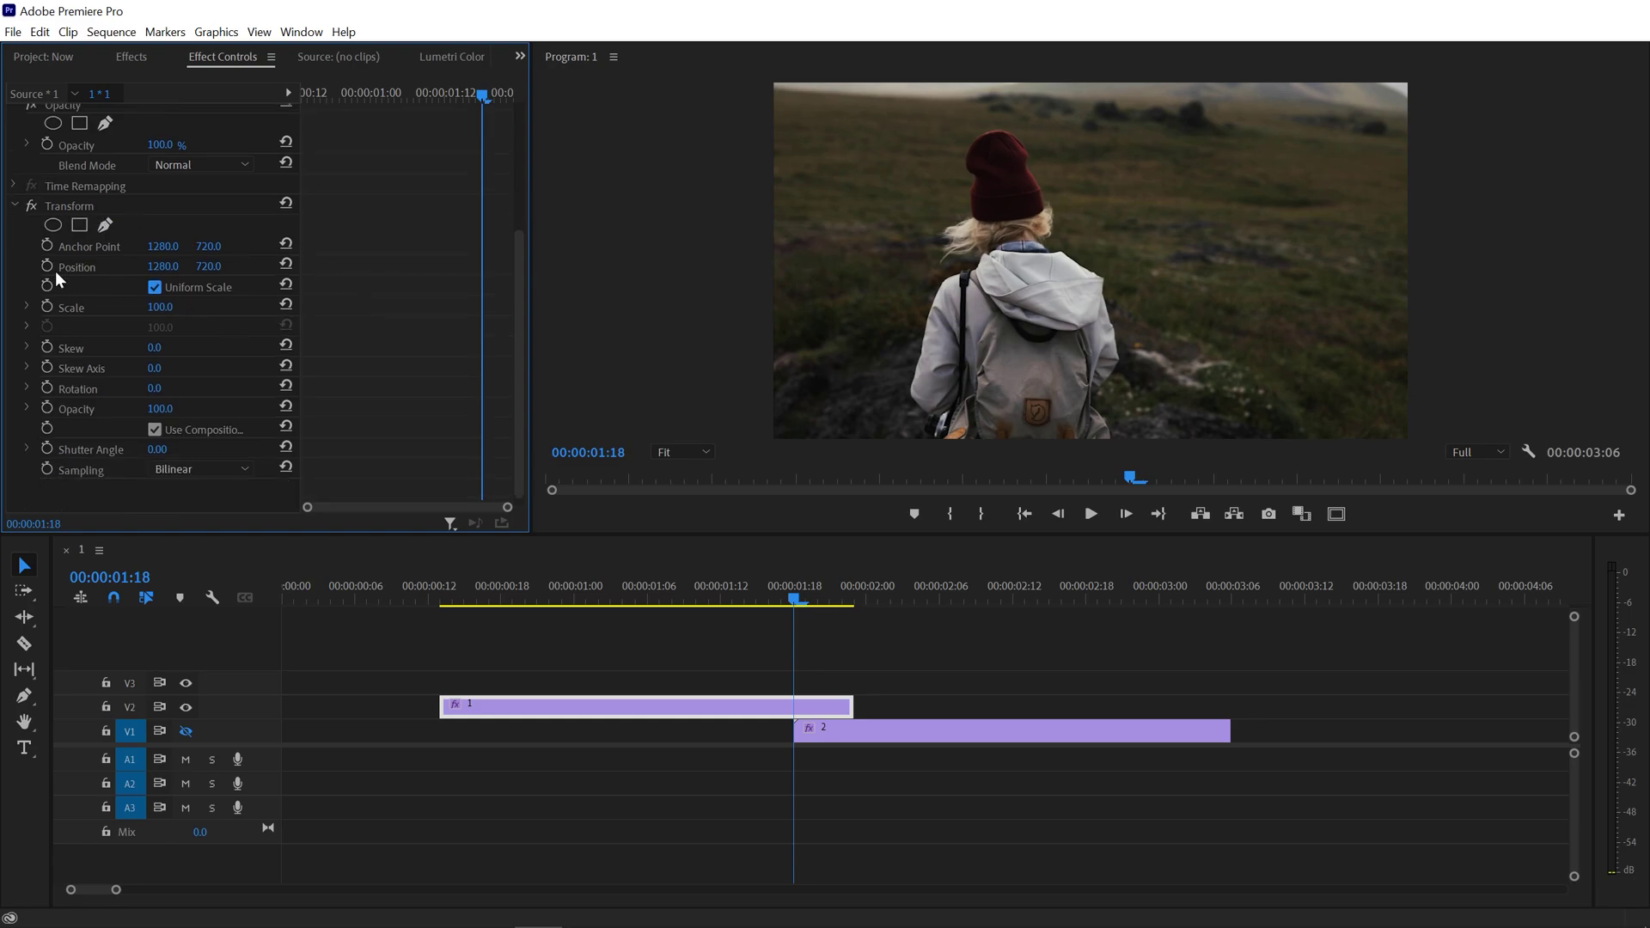
{"action": "left_click", "coordinate": [444, 92]}
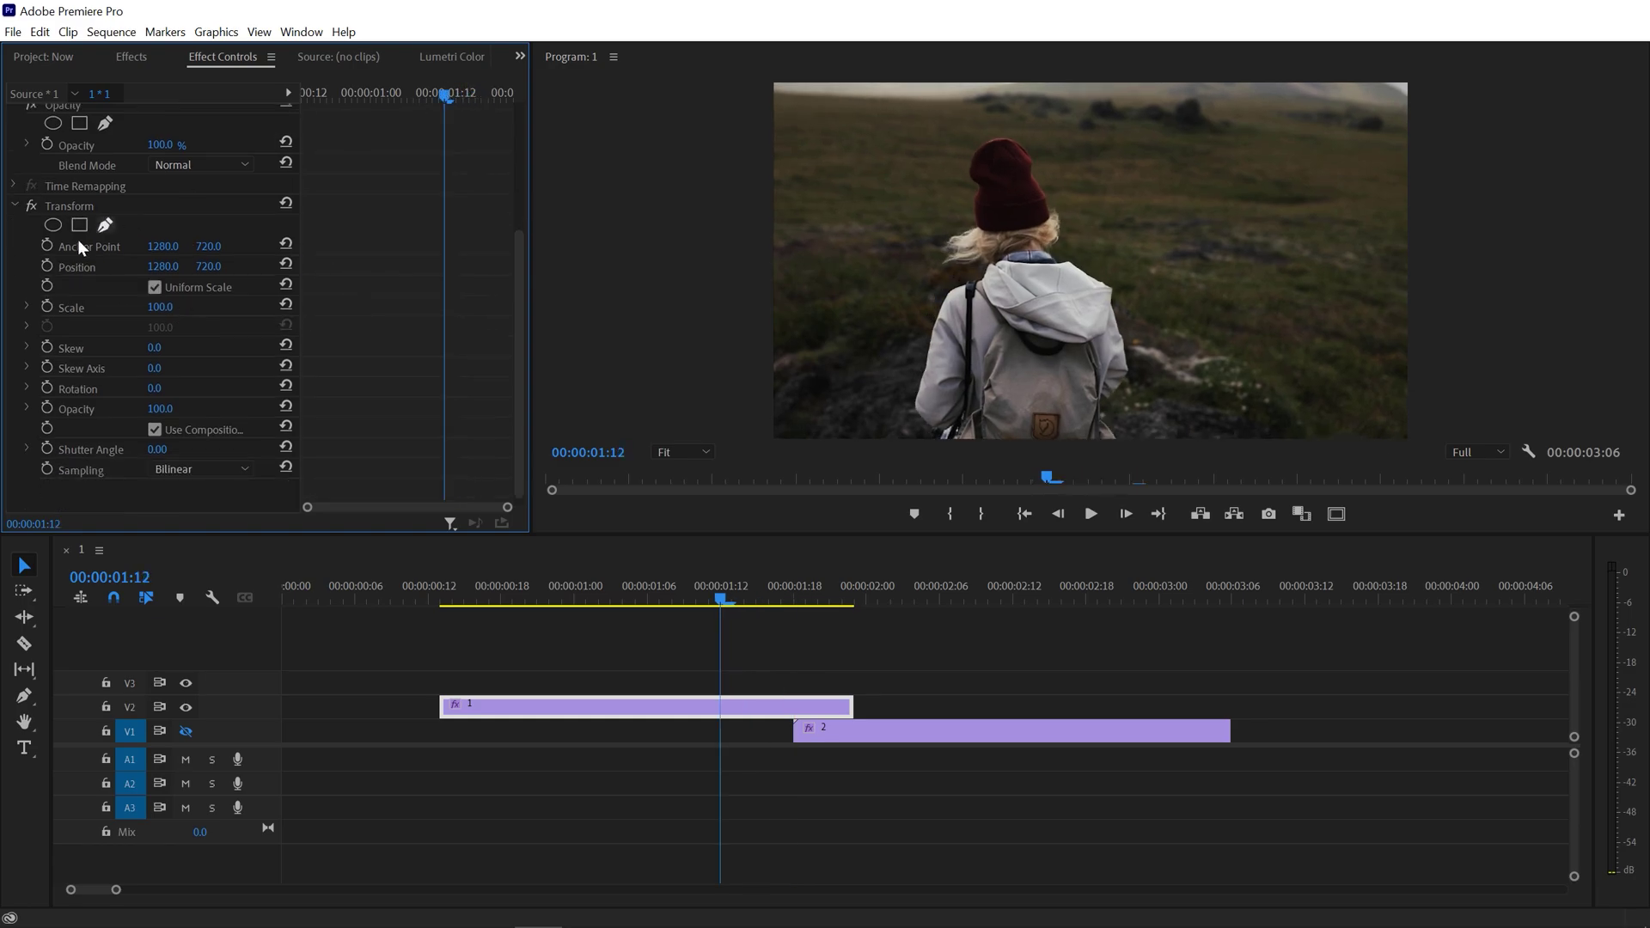
{"action": "left_click", "coordinate": [47, 266]}
{"action": "left_click_drag", "start_coordinate": [528, 309], "coordinate": [600, 311]}
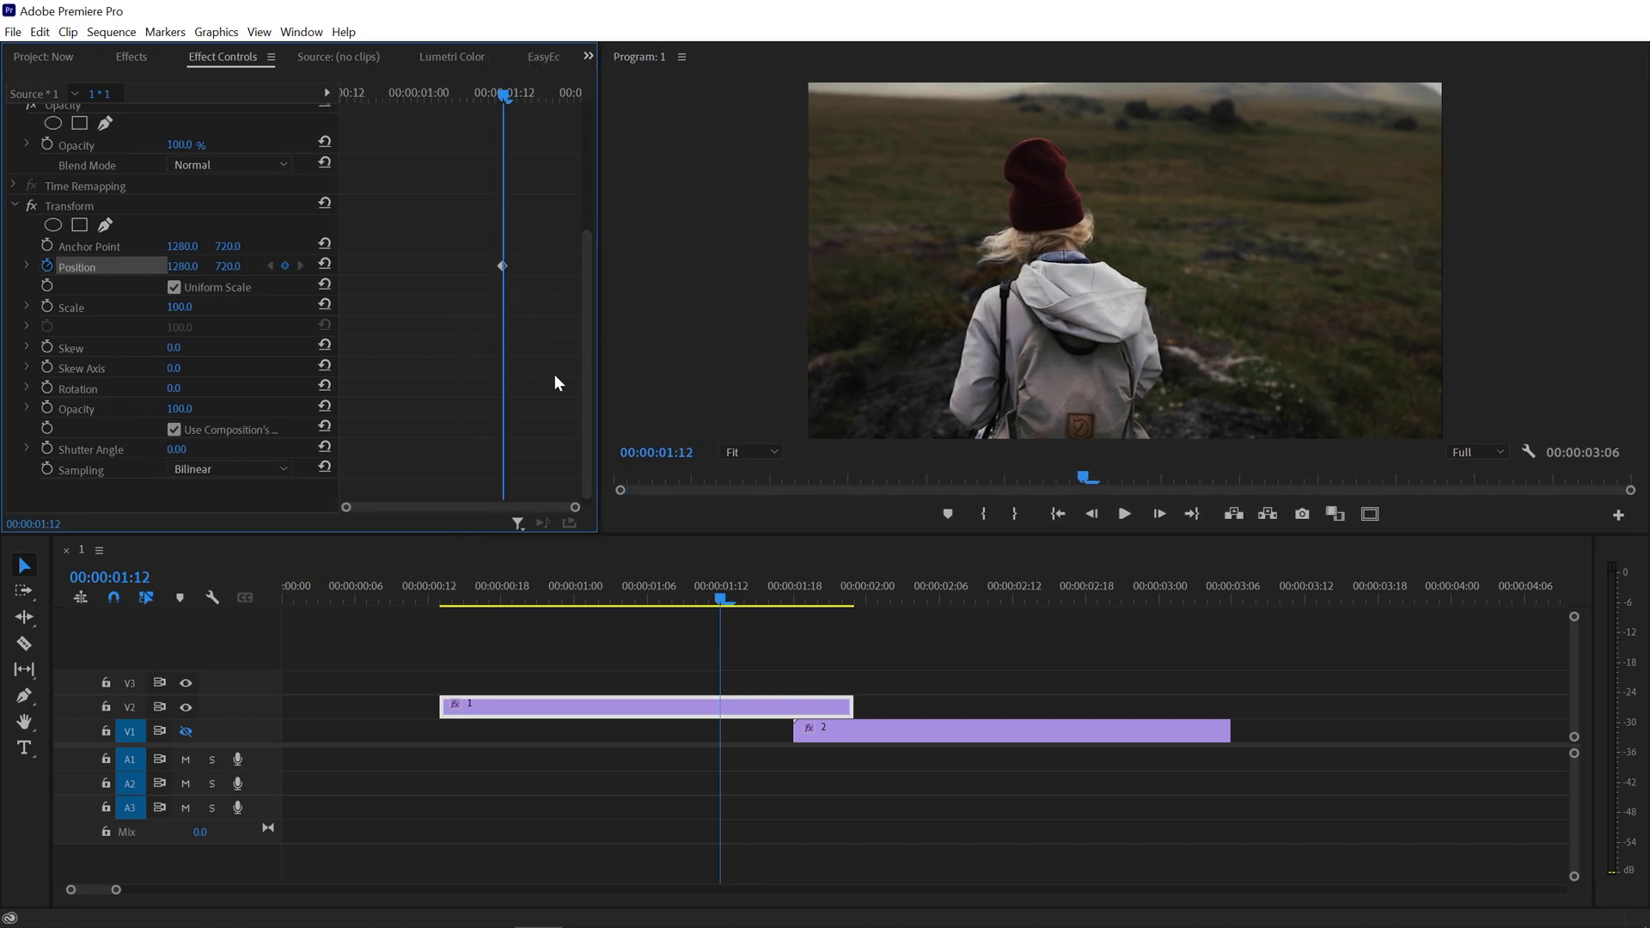
{"action": "key", "text": "shift+Right"}
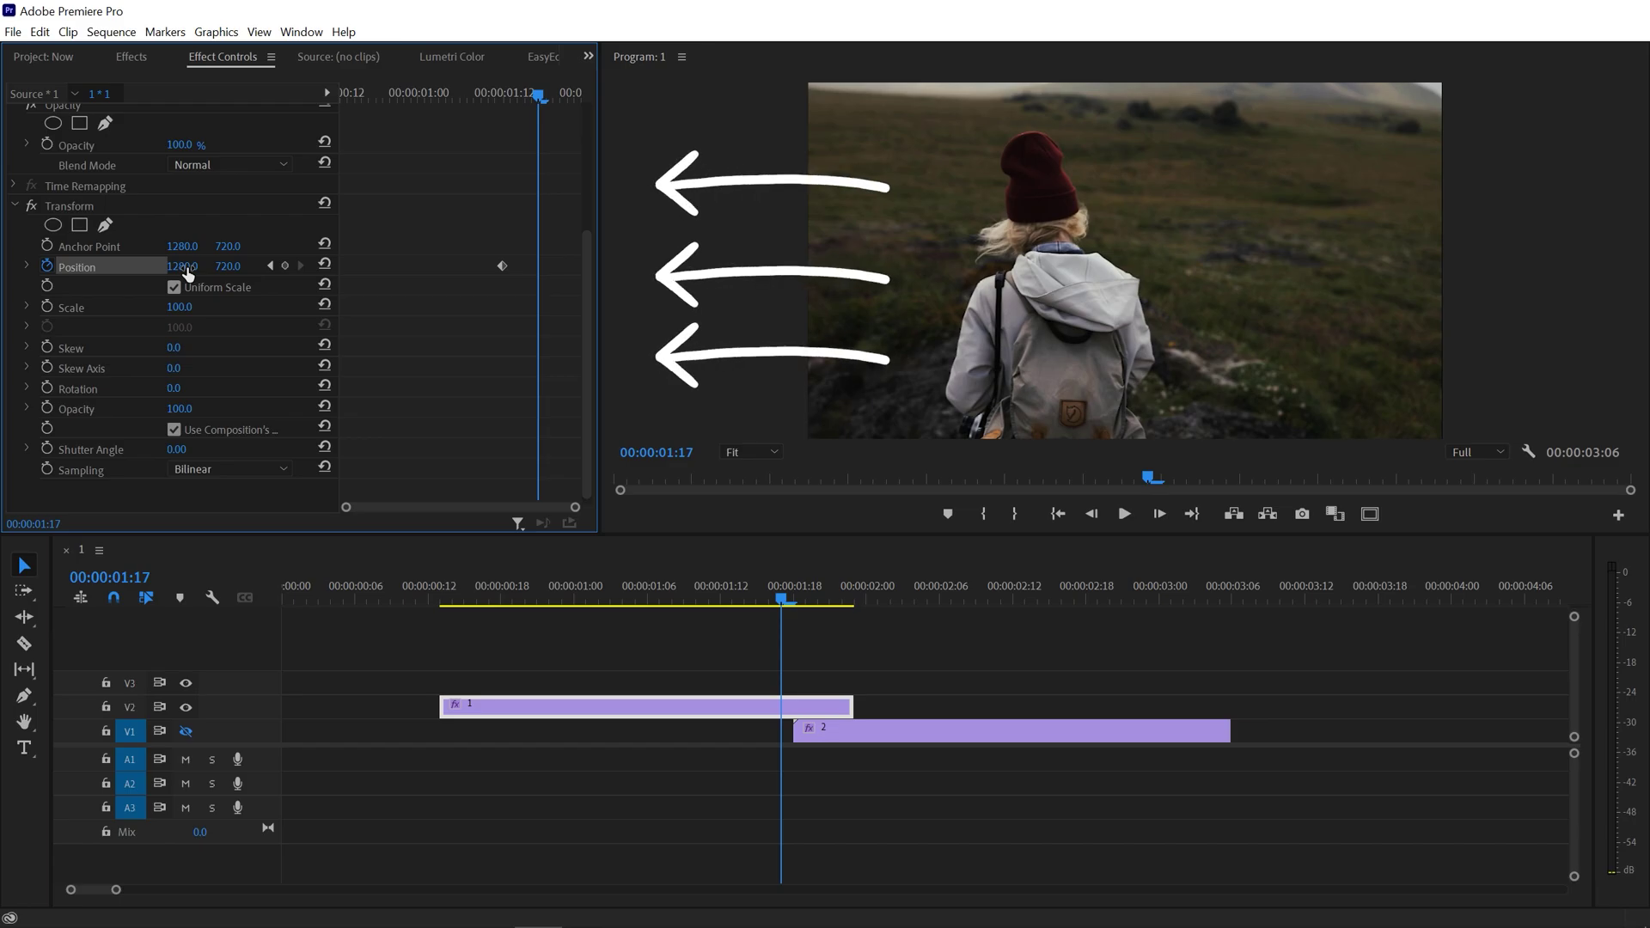
{"action": "left_click_drag", "start_coordinate": [183, 273], "coordinate": [9, 274]}
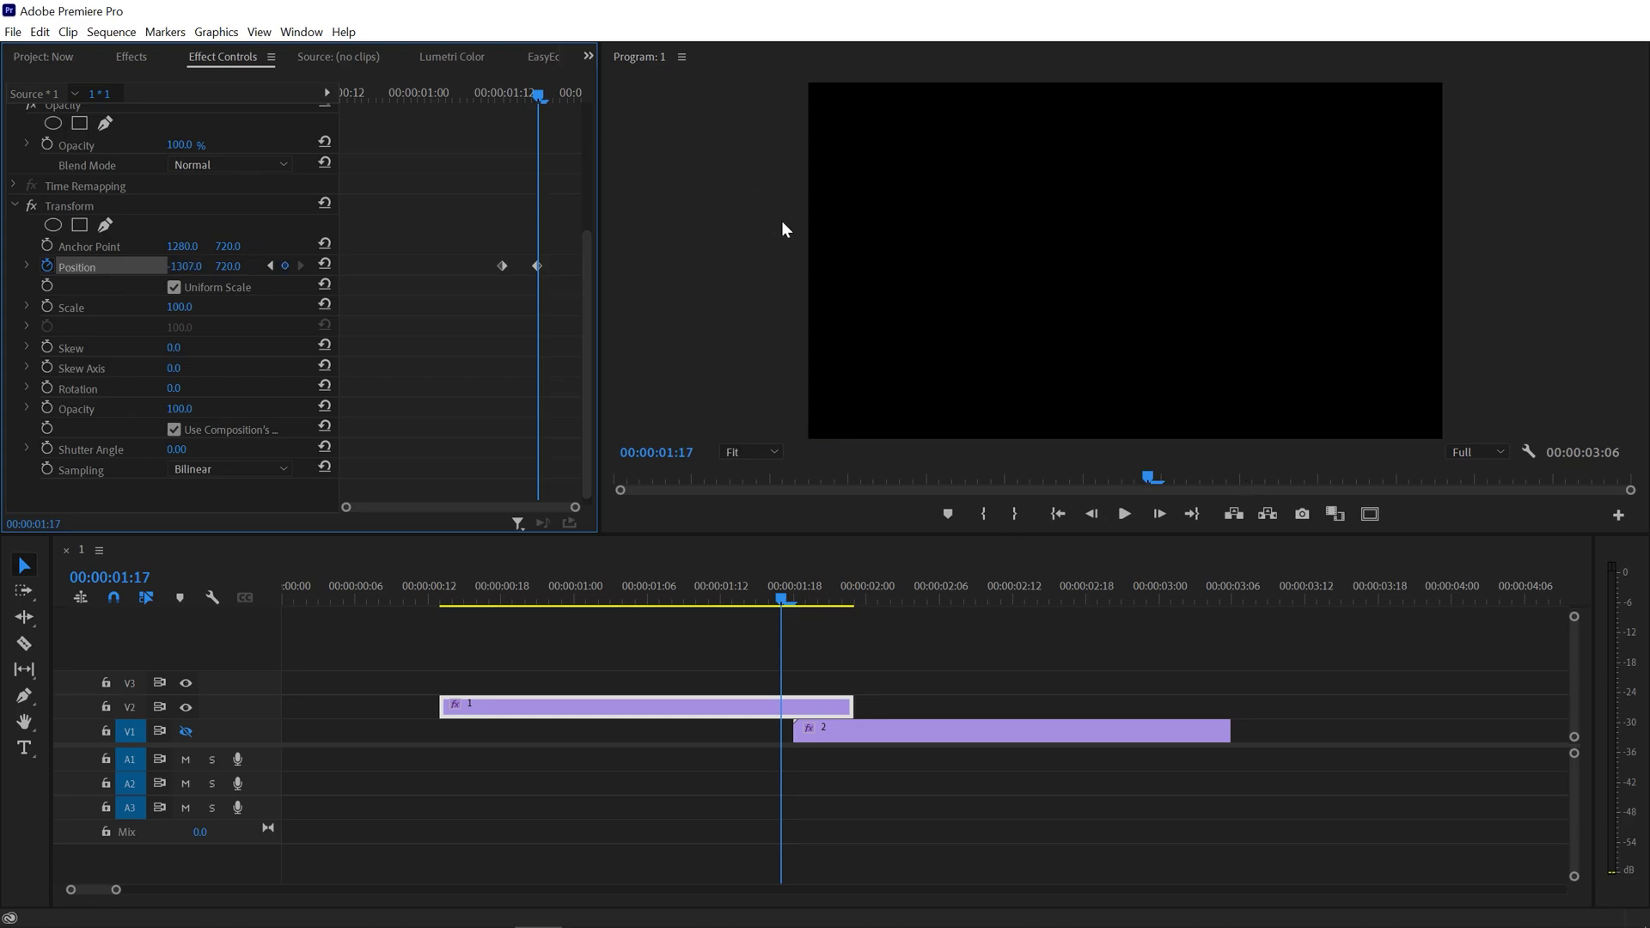
- Give clip 1's Transform its own Shutter Angle of 180 for motion blur
{"action": "mouse_move", "coordinate": [479, 257]}
{"action": "left_mouse_down"}
{"action": "mouse_move", "coordinate": [578, 313]}
{"action": "mouse_move", "coordinate": [557, 265]}
{"action": "mouse_move", "coordinate": [581, 266]}
{"action": "left_mouse_up"}
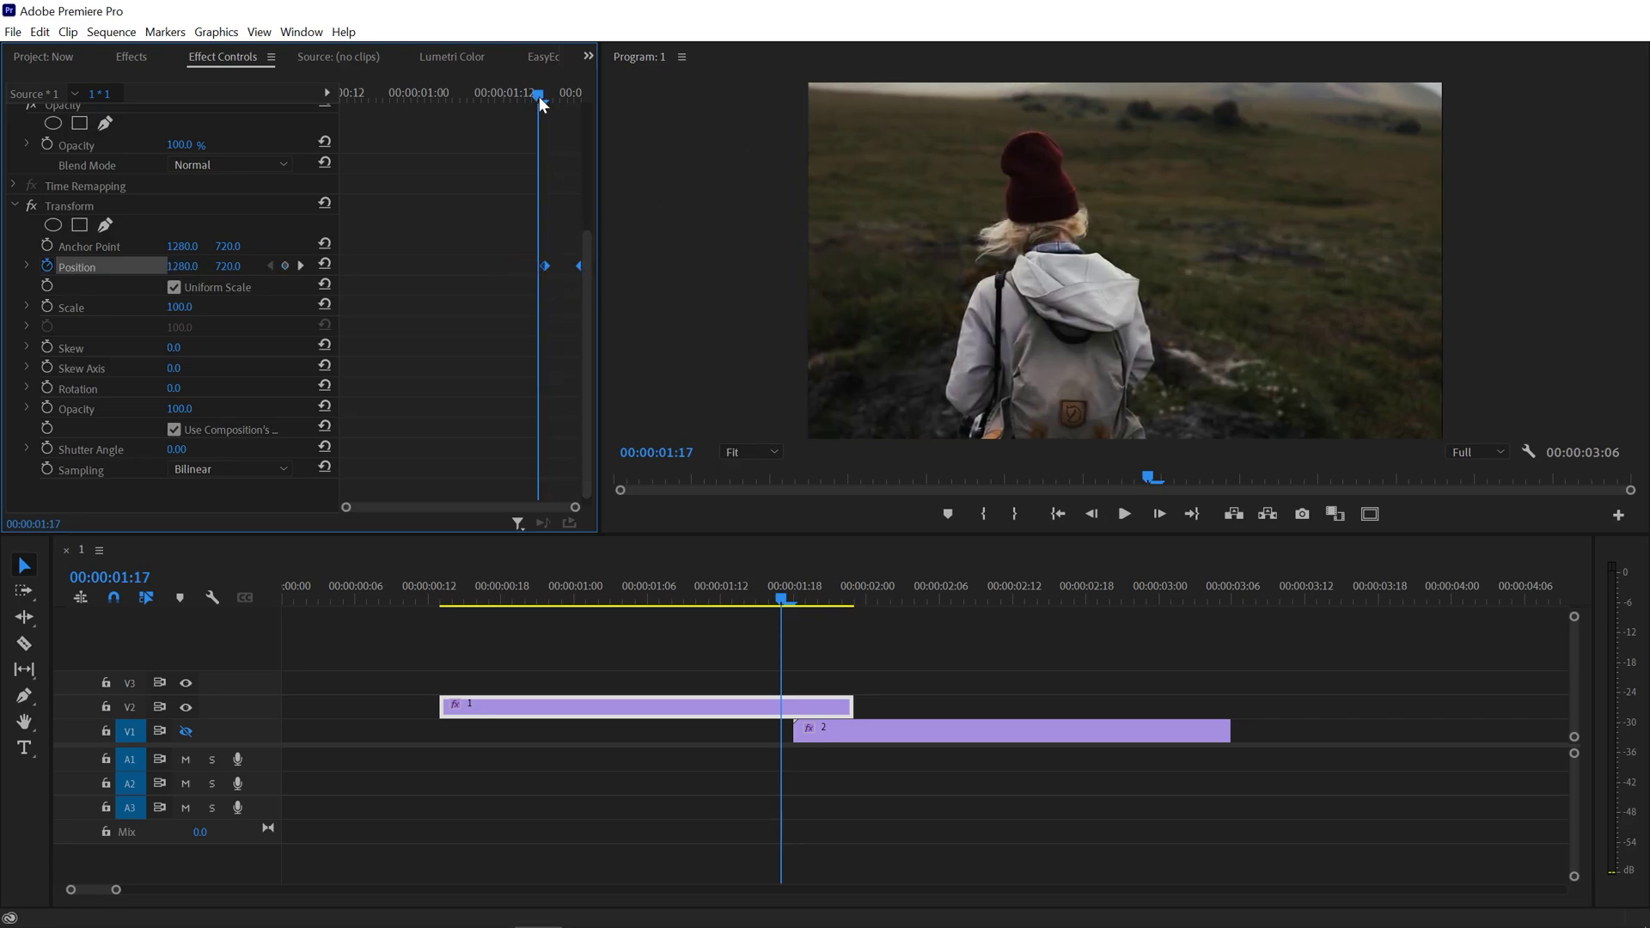
{"action": "left_click_drag", "start_coordinate": [541, 101], "coordinate": [558, 103]}
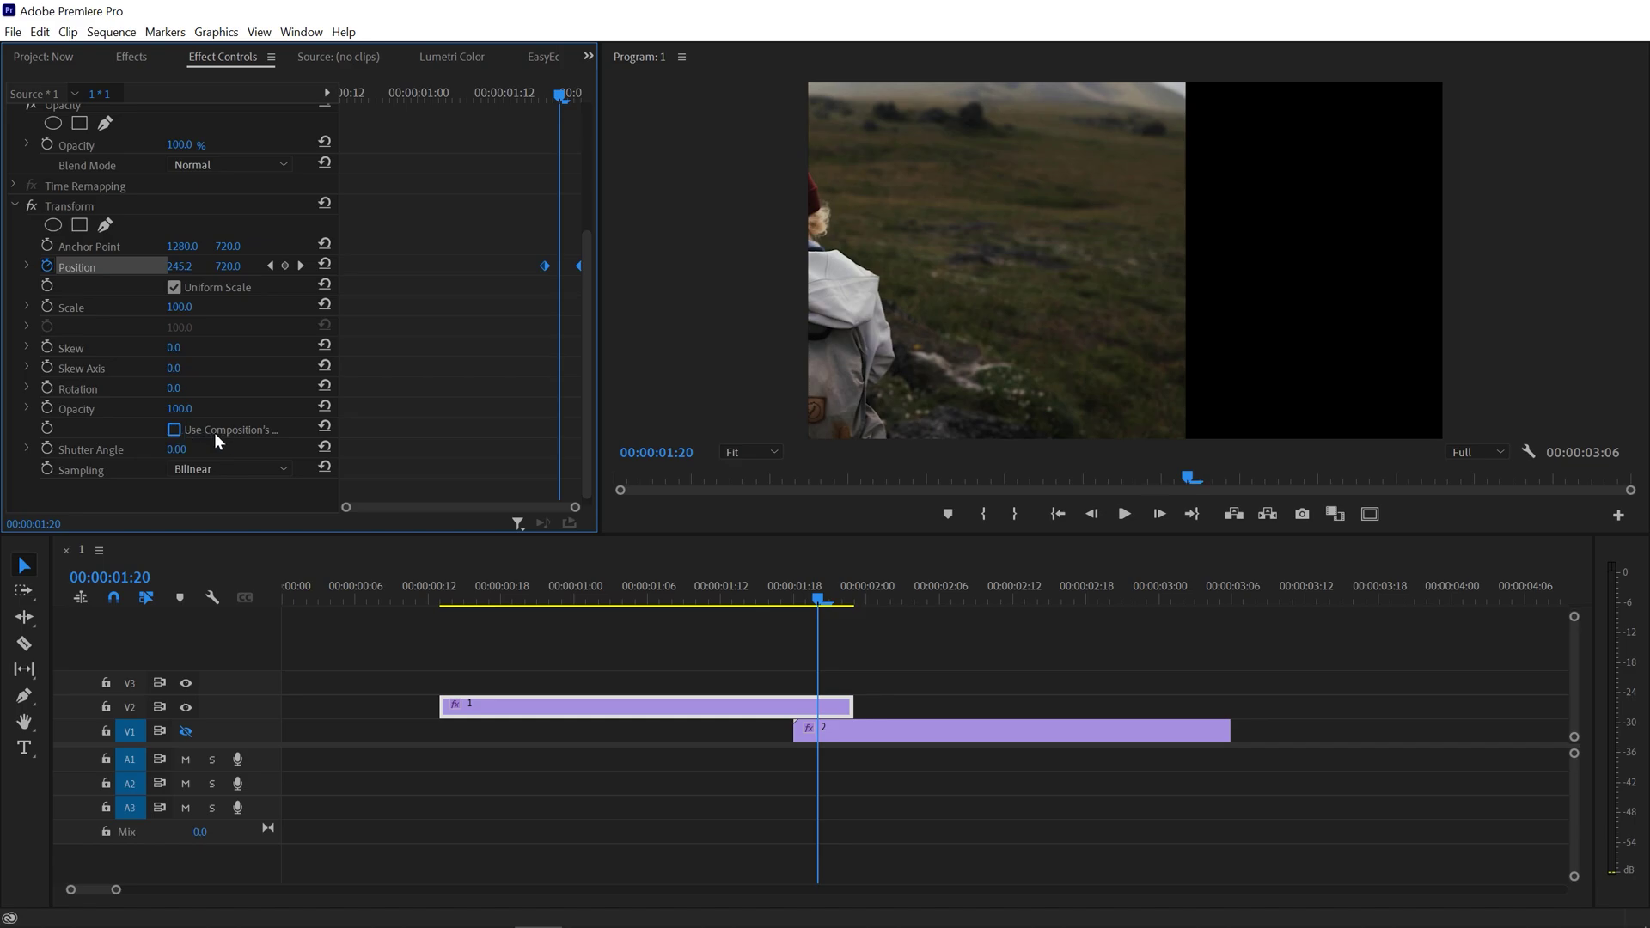
{"action": "left_click", "coordinate": [177, 449]}
{"action": "type", "text": "180"}
{"action": "key", "text": "Return"}
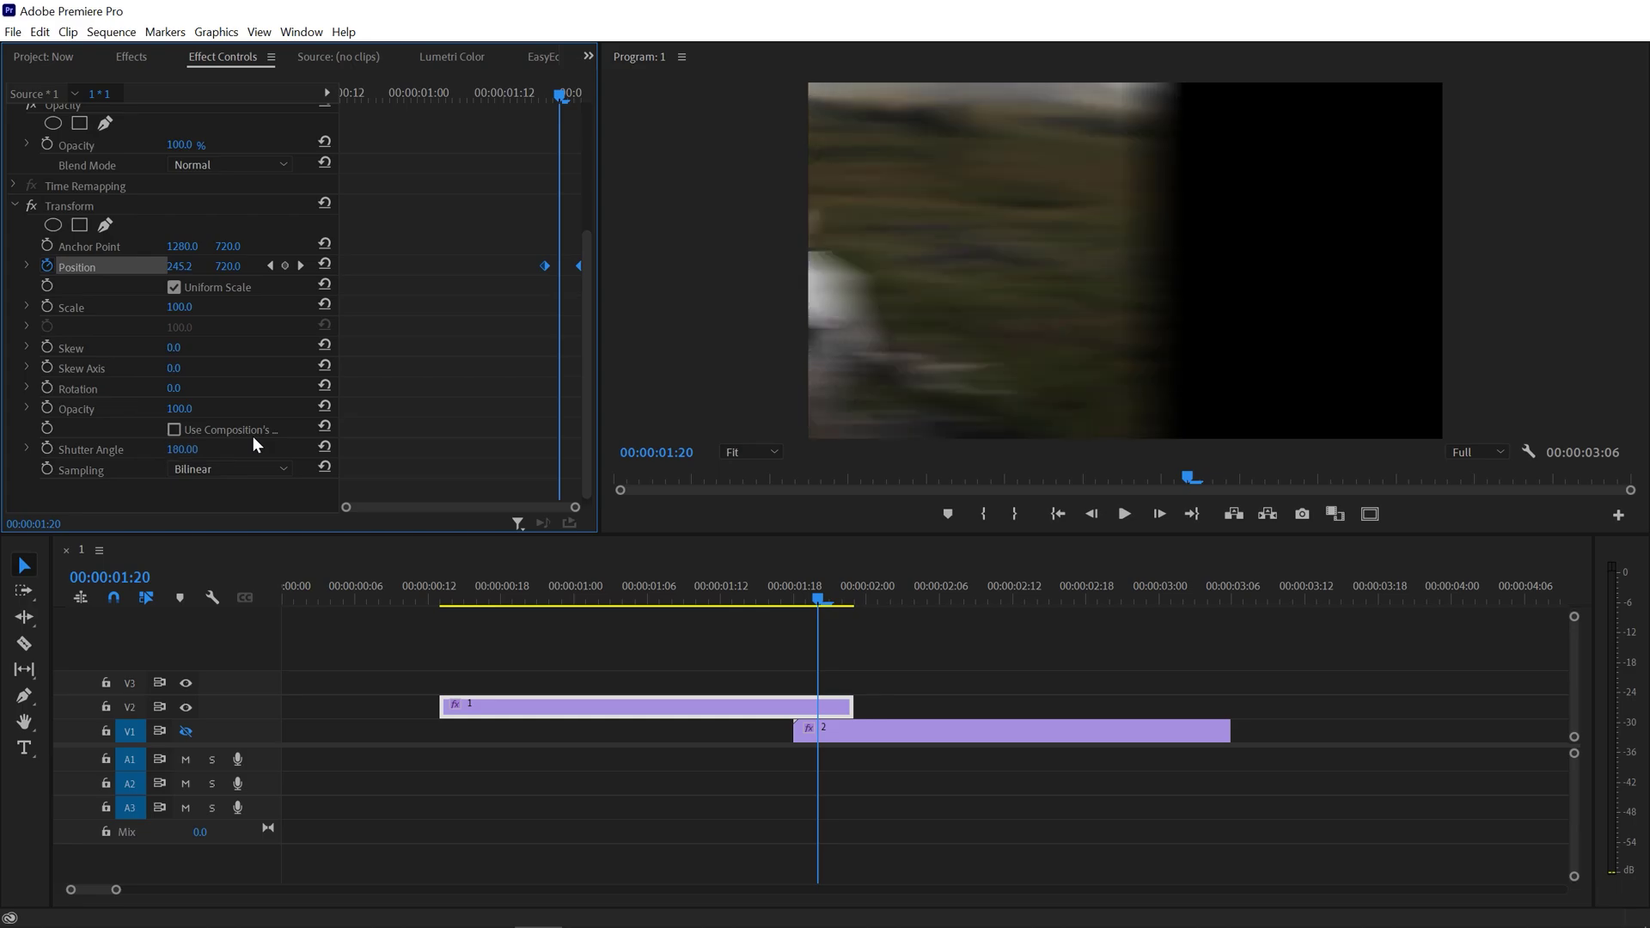
{"action": "mouse_move", "coordinate": [559, 95]}
{"action": "left_mouse_down"}
{"action": "mouse_move", "coordinate": [530, 121]}
{"action": "mouse_move", "coordinate": [567, 100]}
{"action": "mouse_move", "coordinate": [552, 94]}
{"action": "left_mouse_up"}
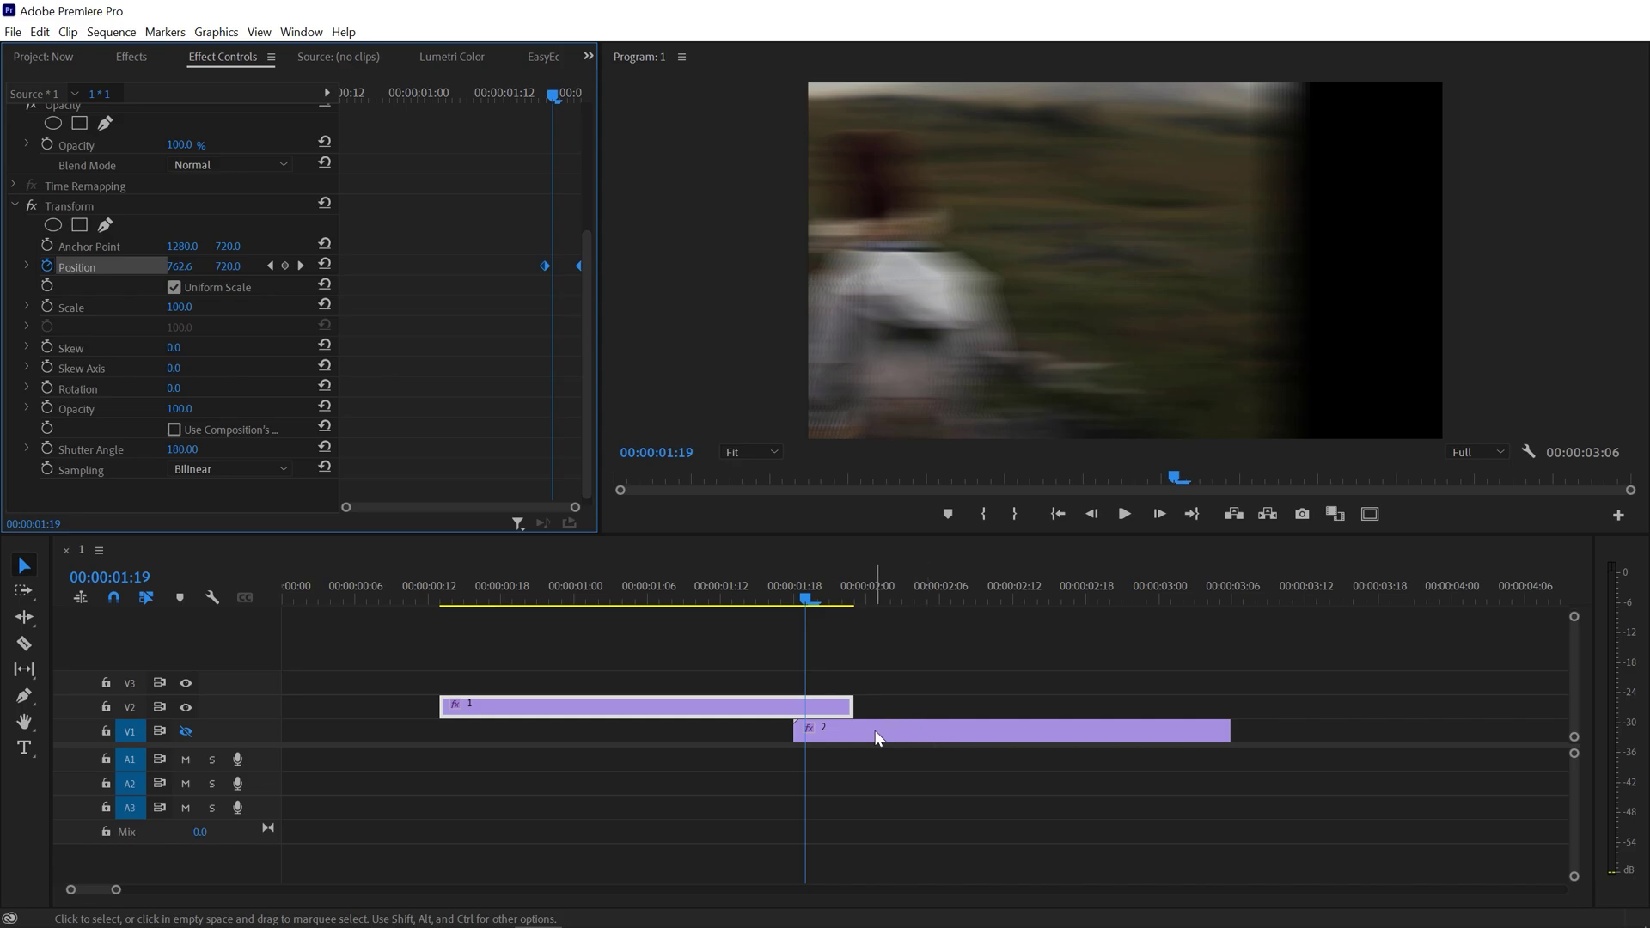
- With V2 hidden and V1 shown, keyframe clip 2's Position X at 3843 at 00:00:01:21
{"action": "left_click", "coordinate": [874, 729]}
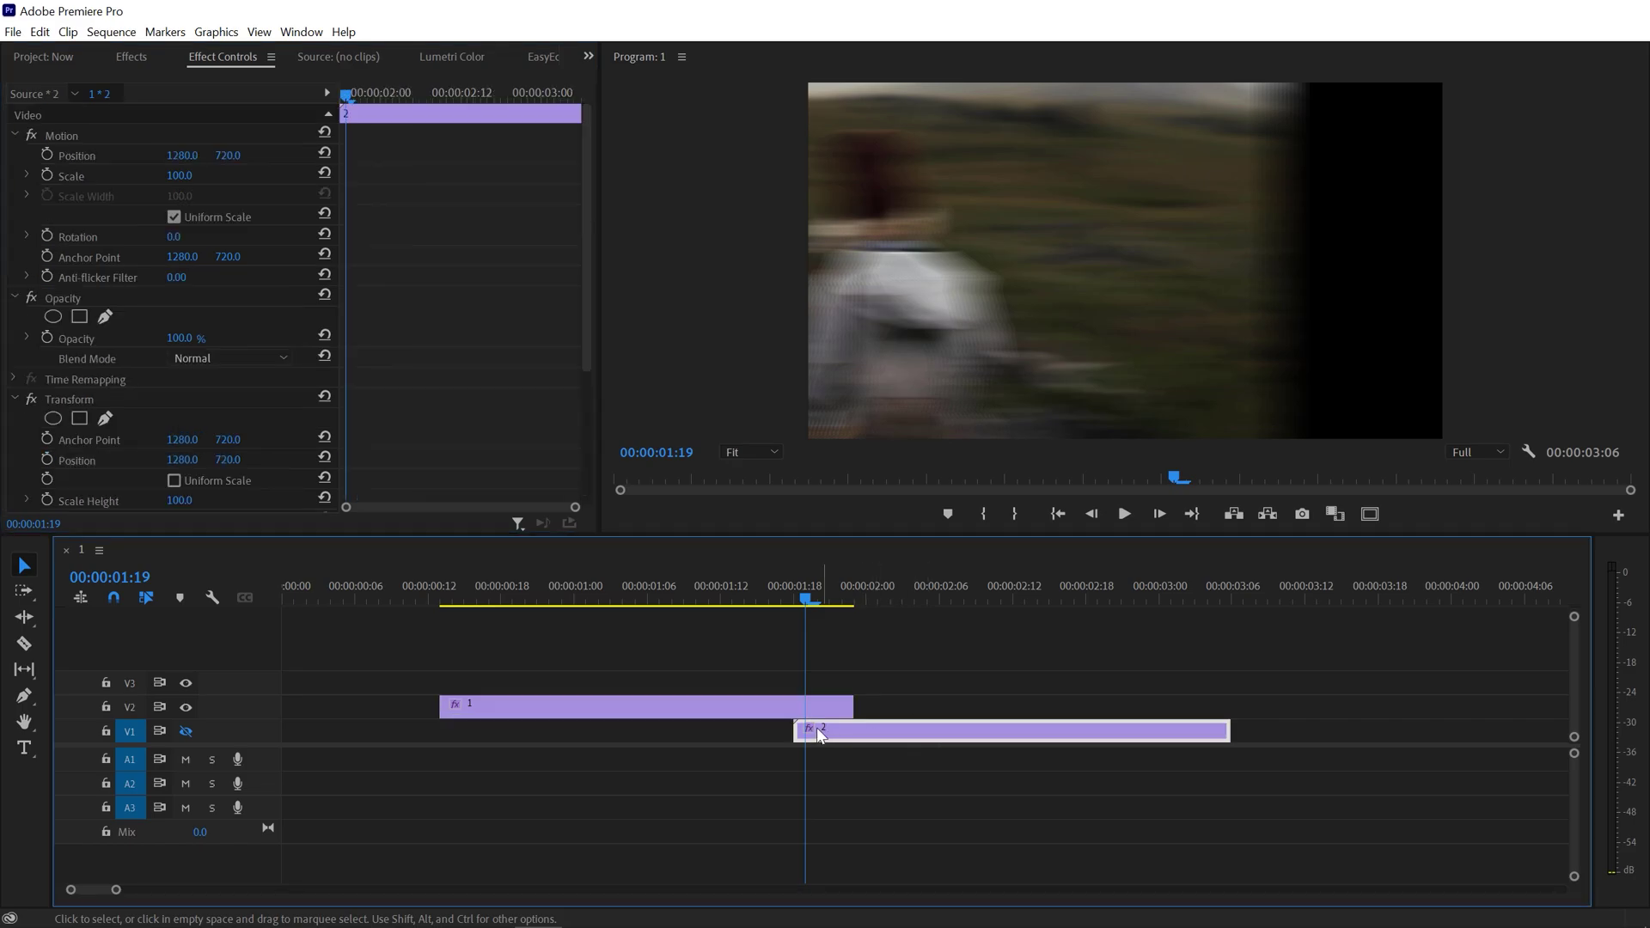
{"action": "left_click", "coordinate": [185, 707]}
{"action": "left_click", "coordinate": [185, 730]}
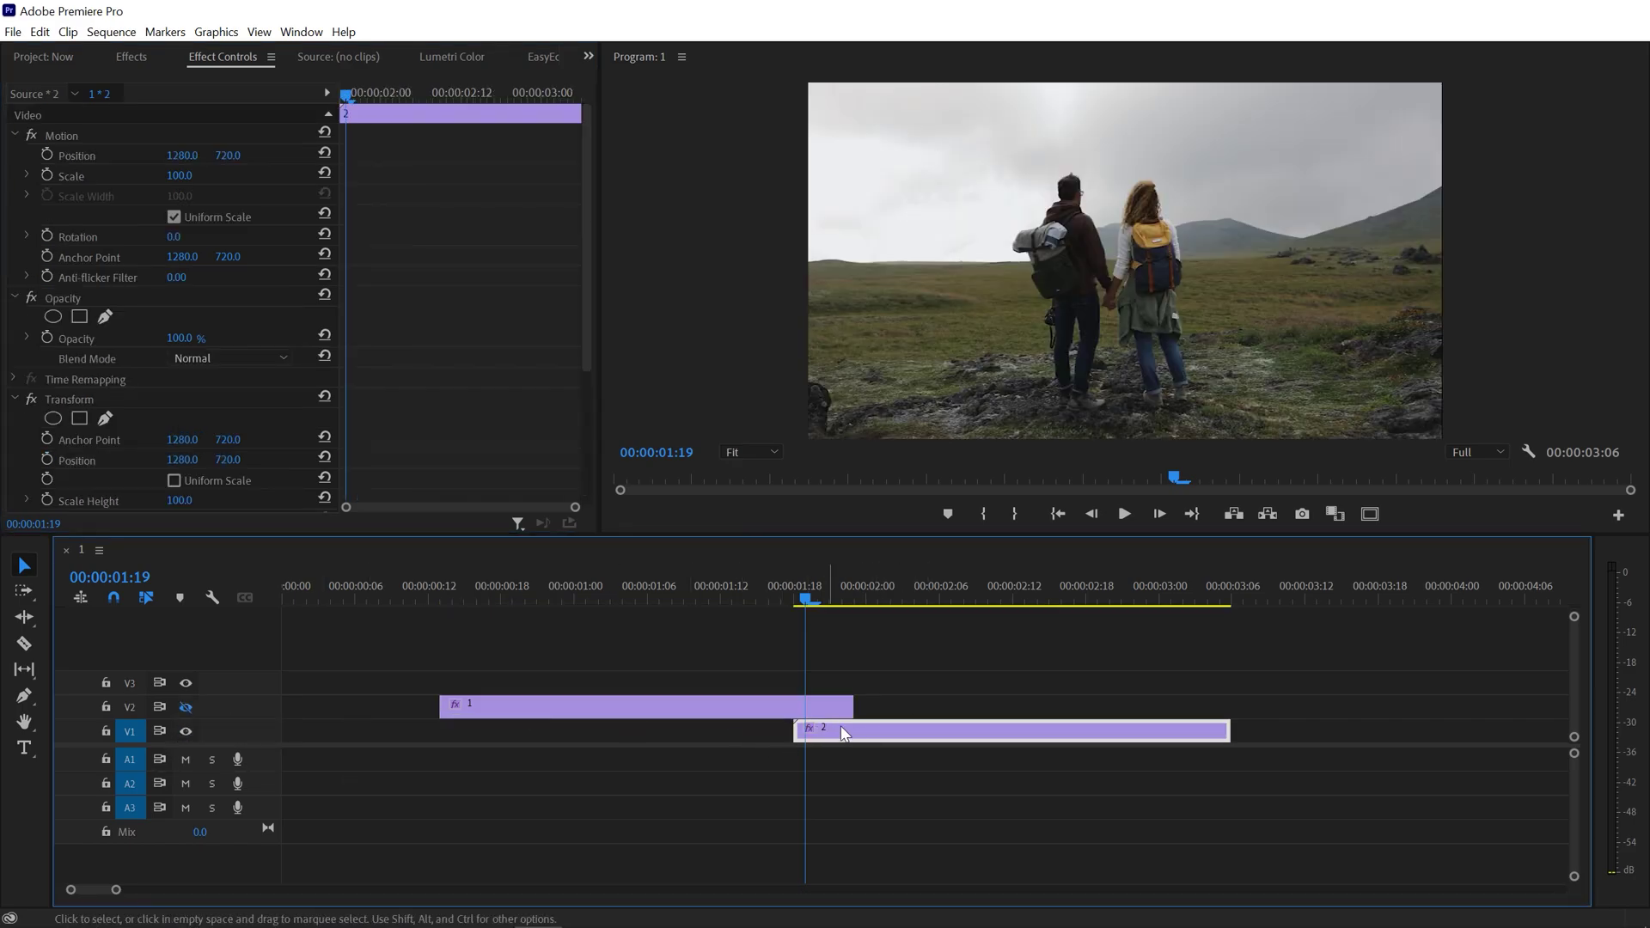
{"action": "key", "text": "Right"}
{"action": "key", "text": "Right"}
{"action": "scroll", "coordinate": [444, 372], "scroll_direction": "down", "scroll_amount": 3}
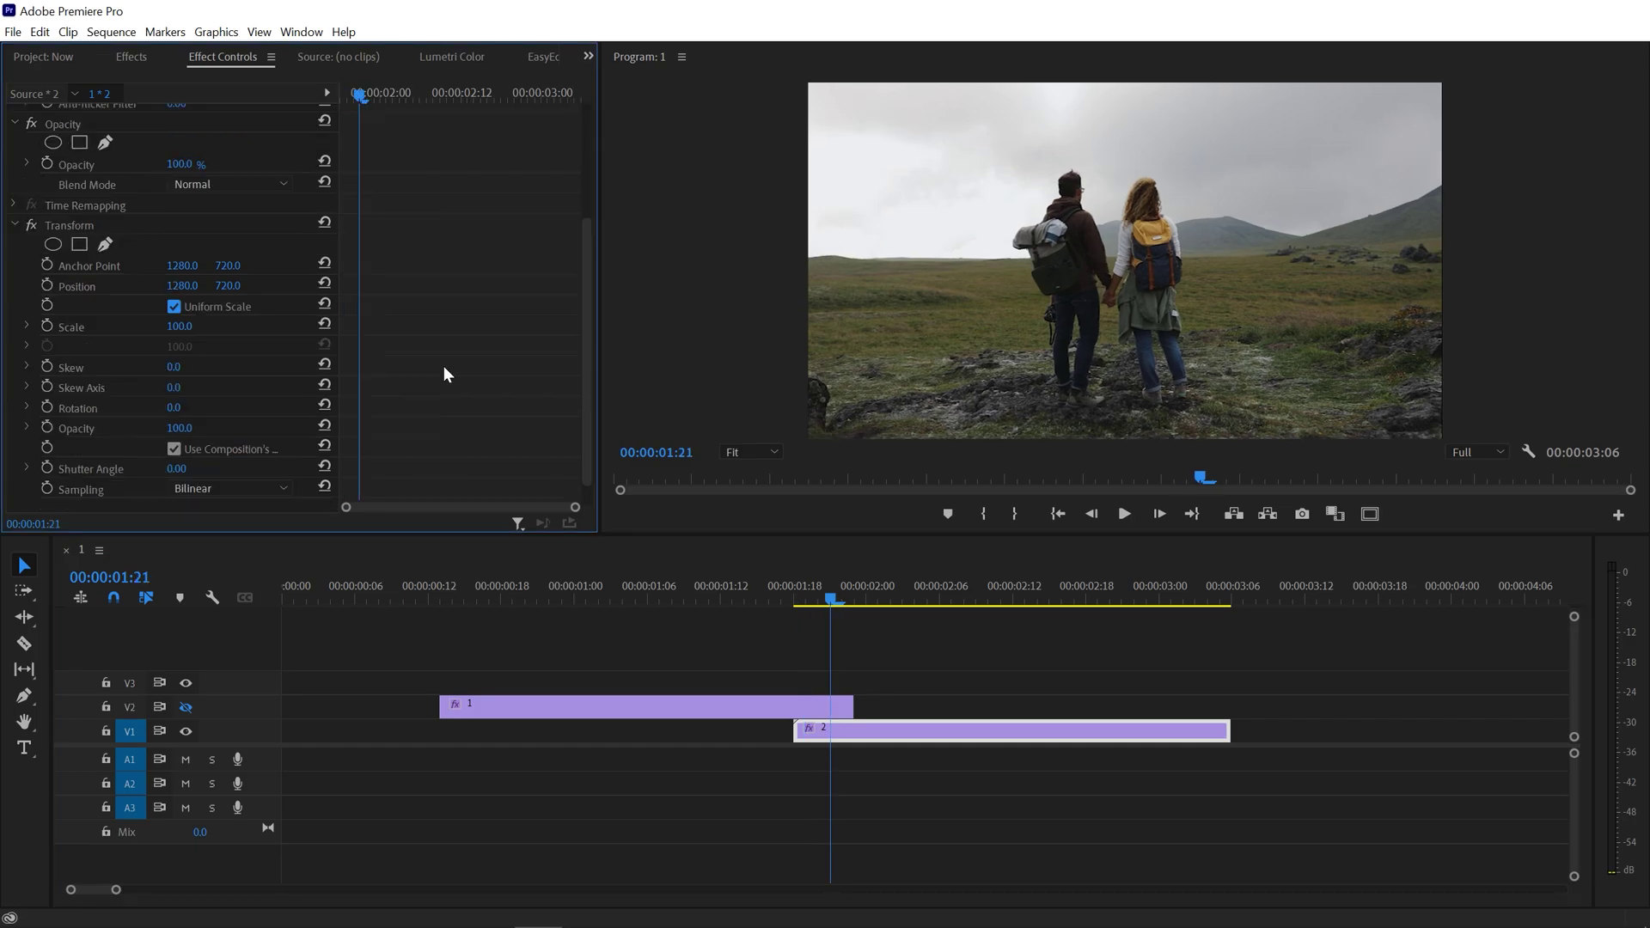
{"action": "left_click", "coordinate": [49, 286]}
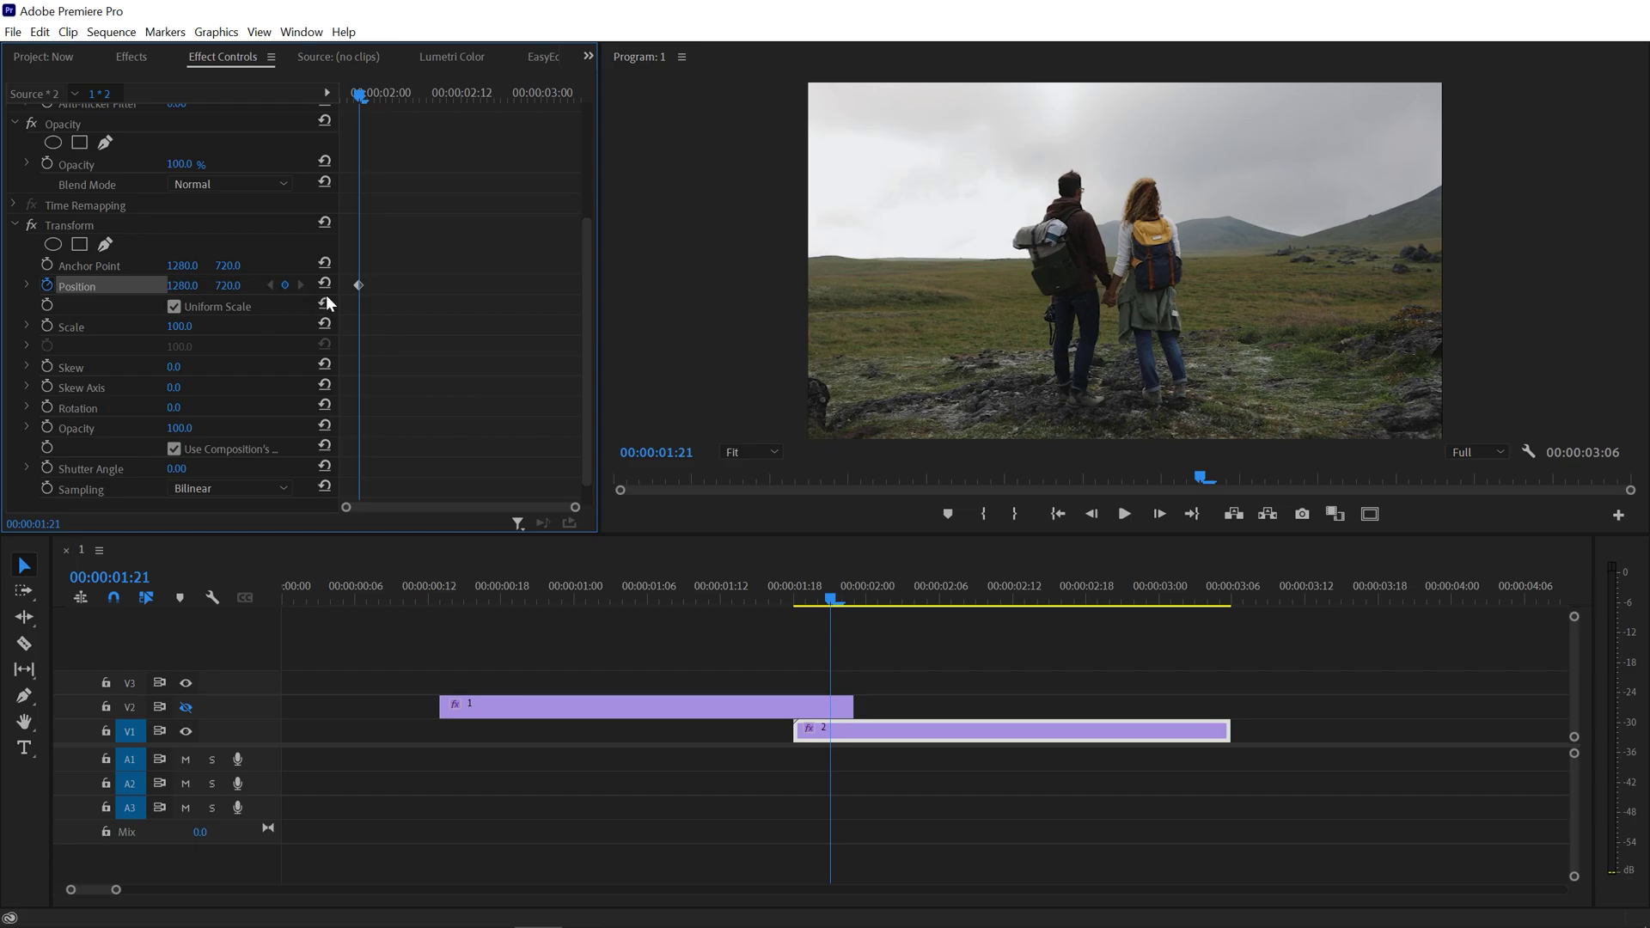
{"action": "left_click_drag", "start_coordinate": [201, 294], "coordinate": [1291, 295]}
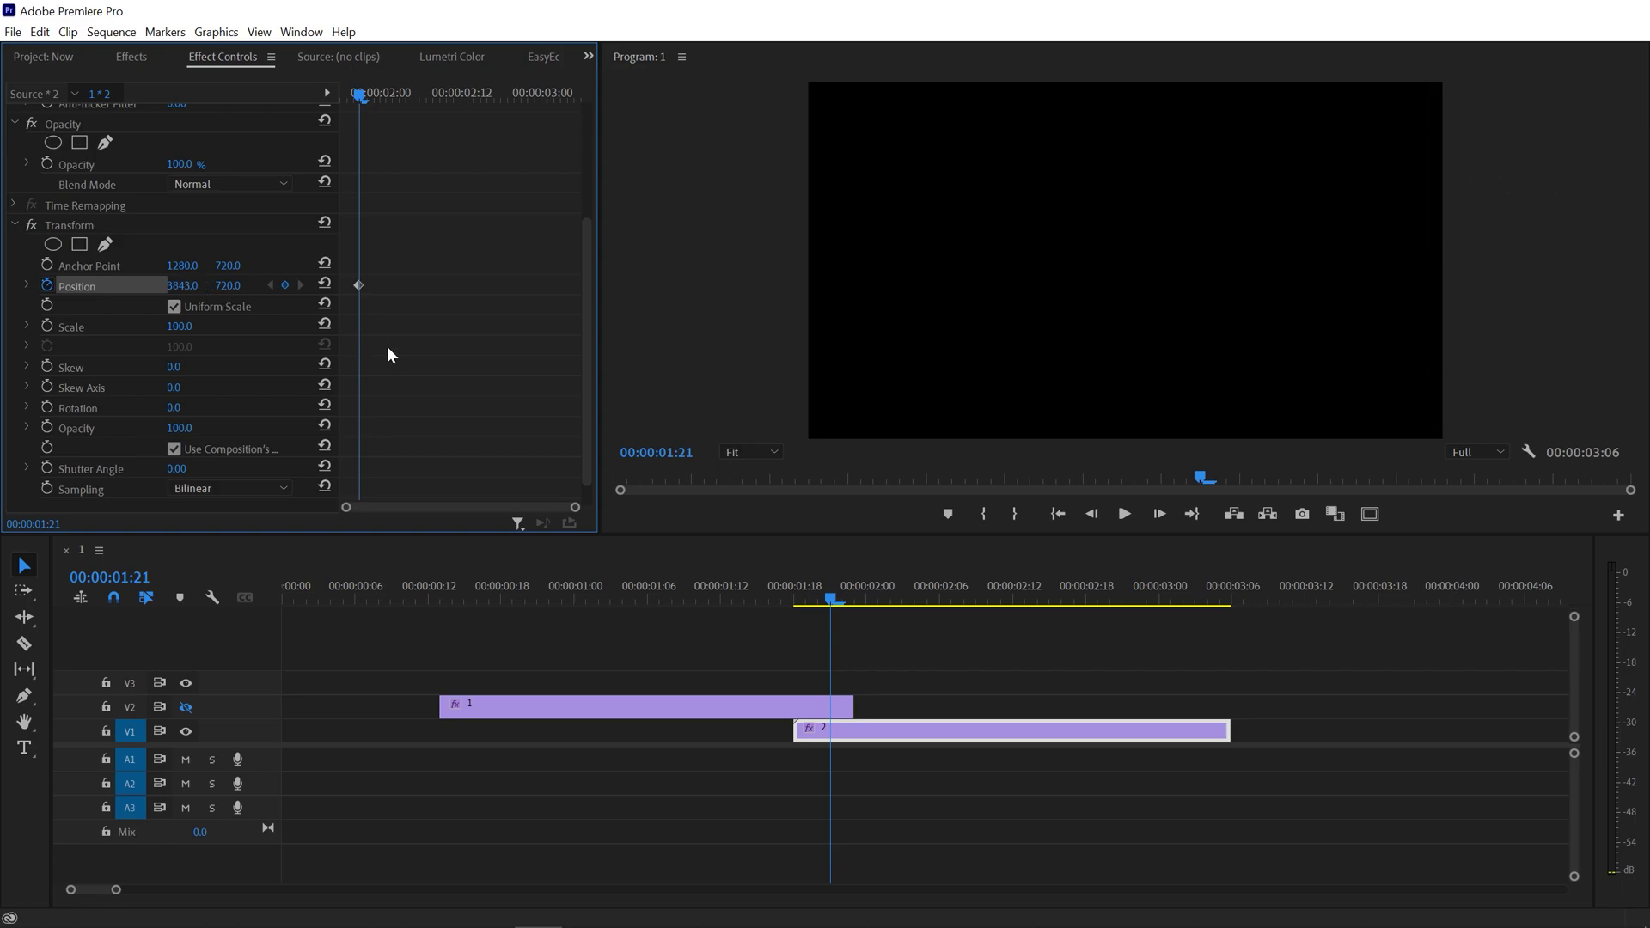
{"action": "key", "text": "shift+Right"}
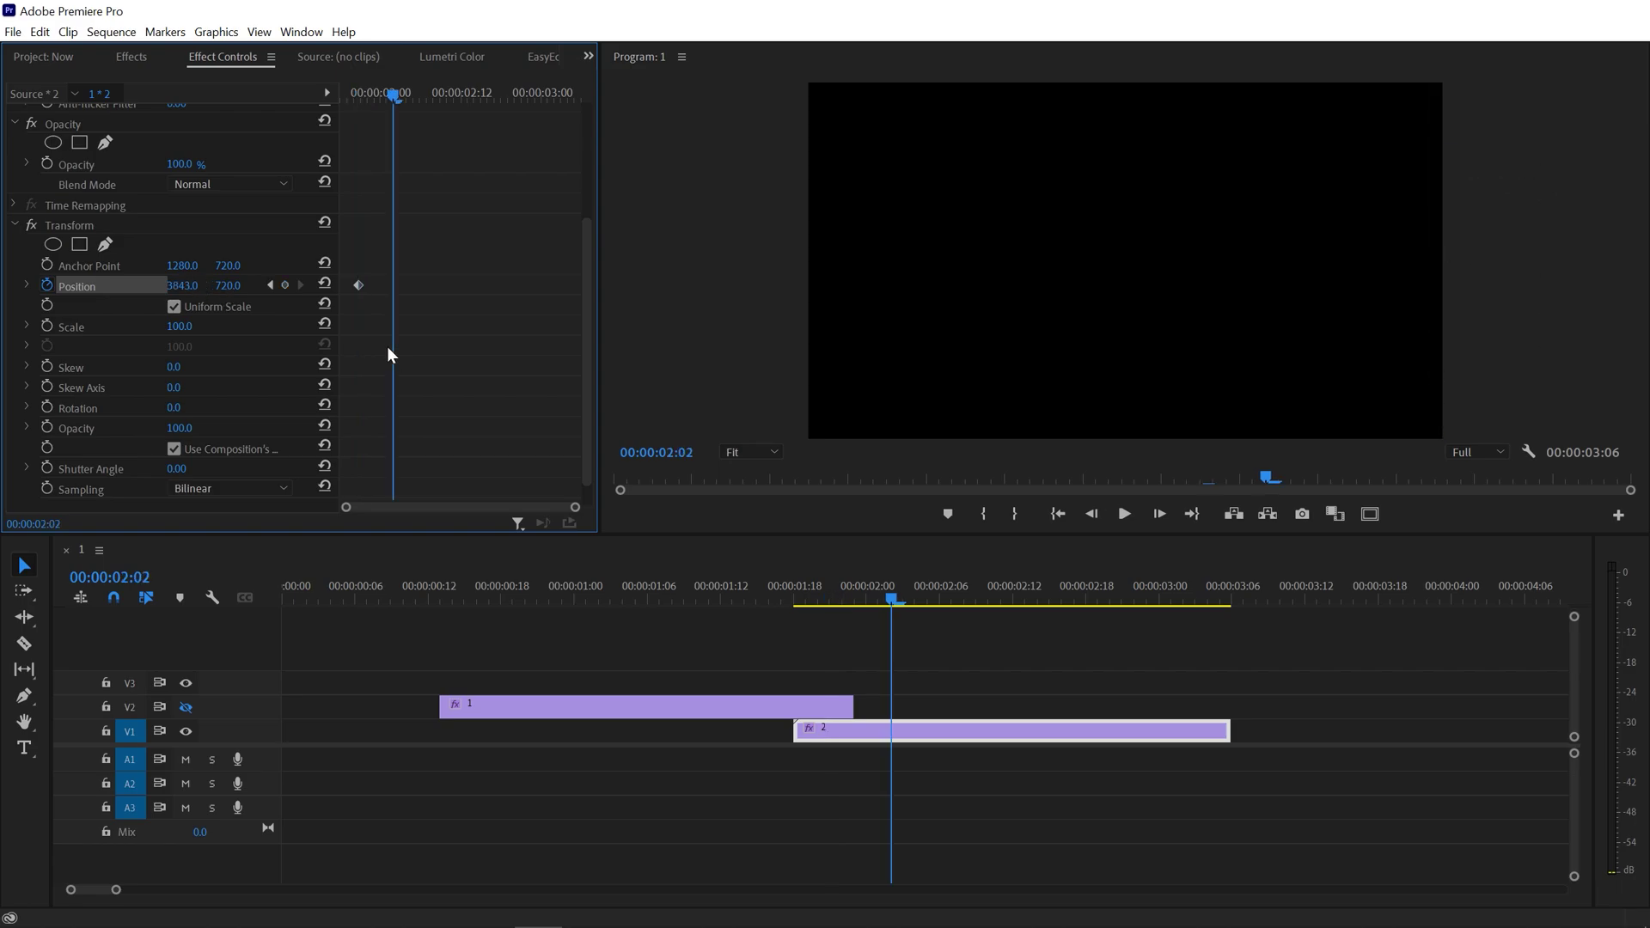
- Reset clip 2's end Position keyframe to the centre value 1280
{"action": "left_click", "coordinate": [324, 285]}
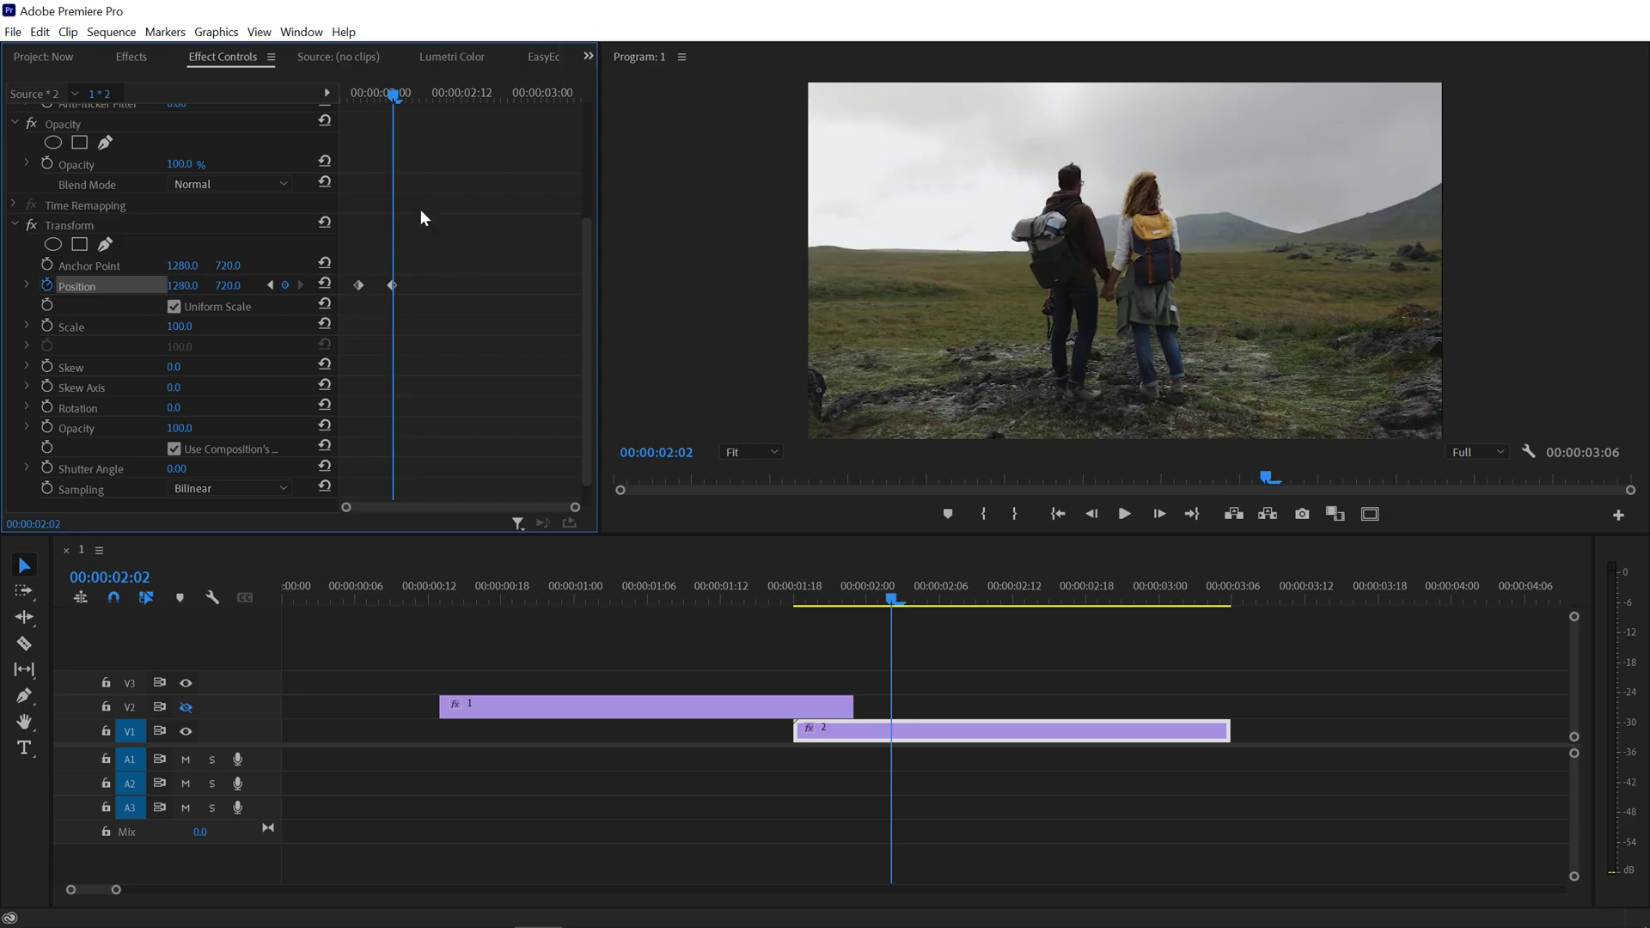
{"action": "mouse_move", "coordinate": [385, 94]}
{"action": "left_mouse_down"}
{"action": "mouse_move", "coordinate": [359, 94]}
{"action": "mouse_move", "coordinate": [379, 97]}
{"action": "left_mouse_up"}
{"action": "scroll", "coordinate": [175, 419], "scroll_direction": "down", "scroll_amount": 1}
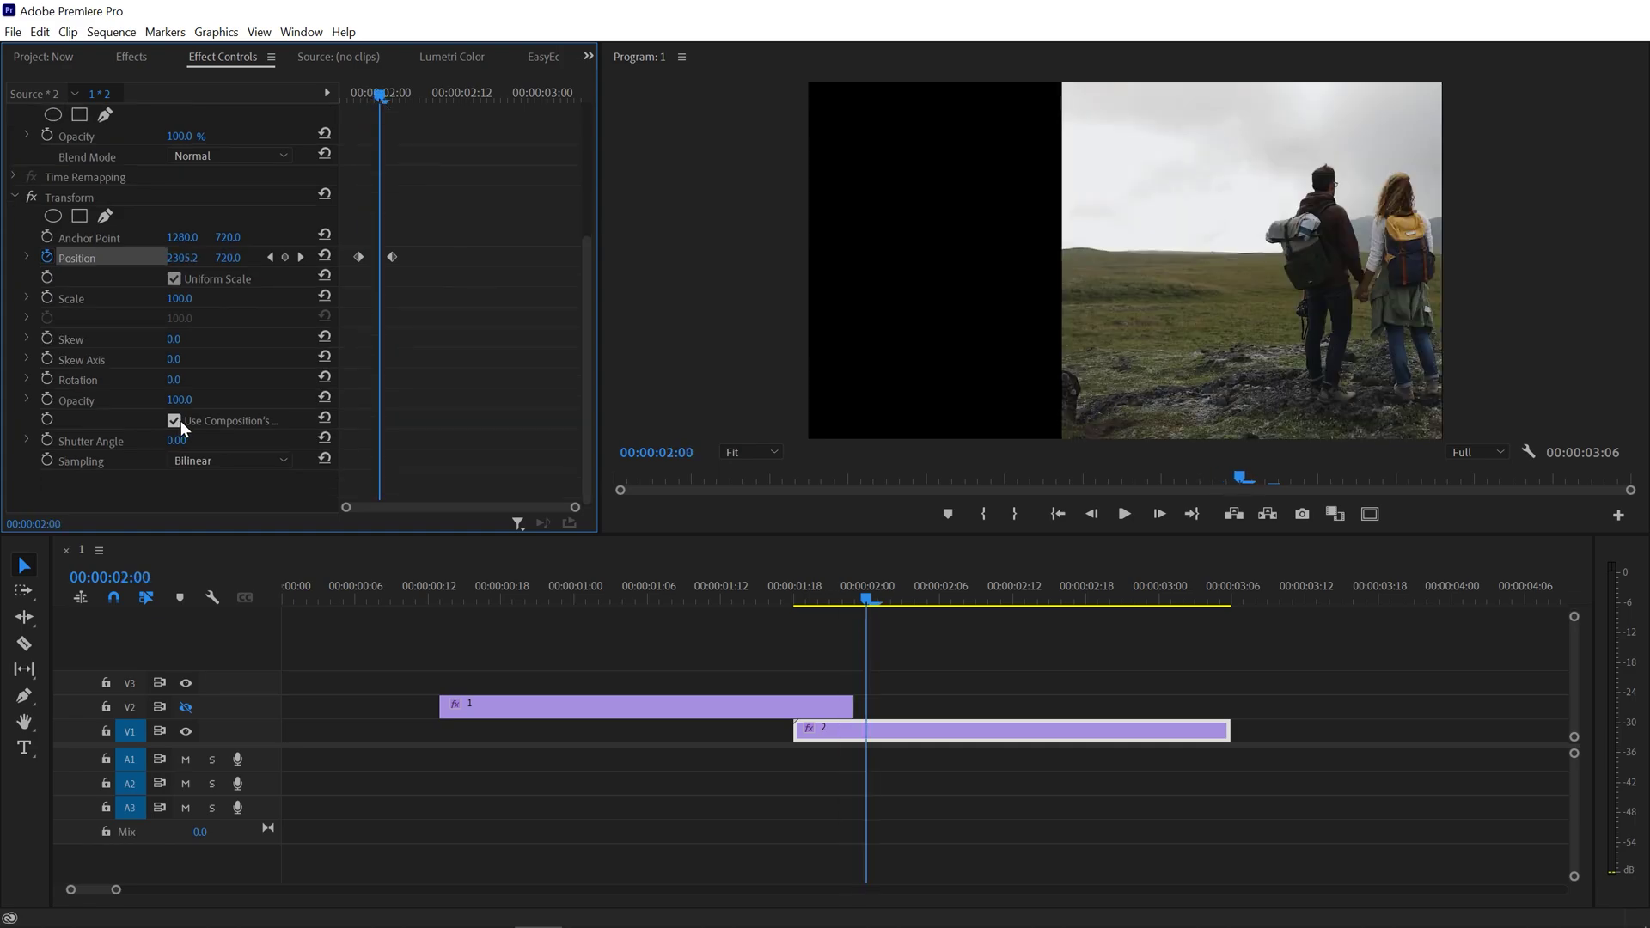
- Give clip 2 its own 180 shutter angle and shift both Position keyframes earlier
{"action": "left_click", "coordinate": [173, 421]}
{"action": "left_click", "coordinate": [176, 440]}
{"action": "type", "text": "180"}
{"action": "key", "text": "Return"}
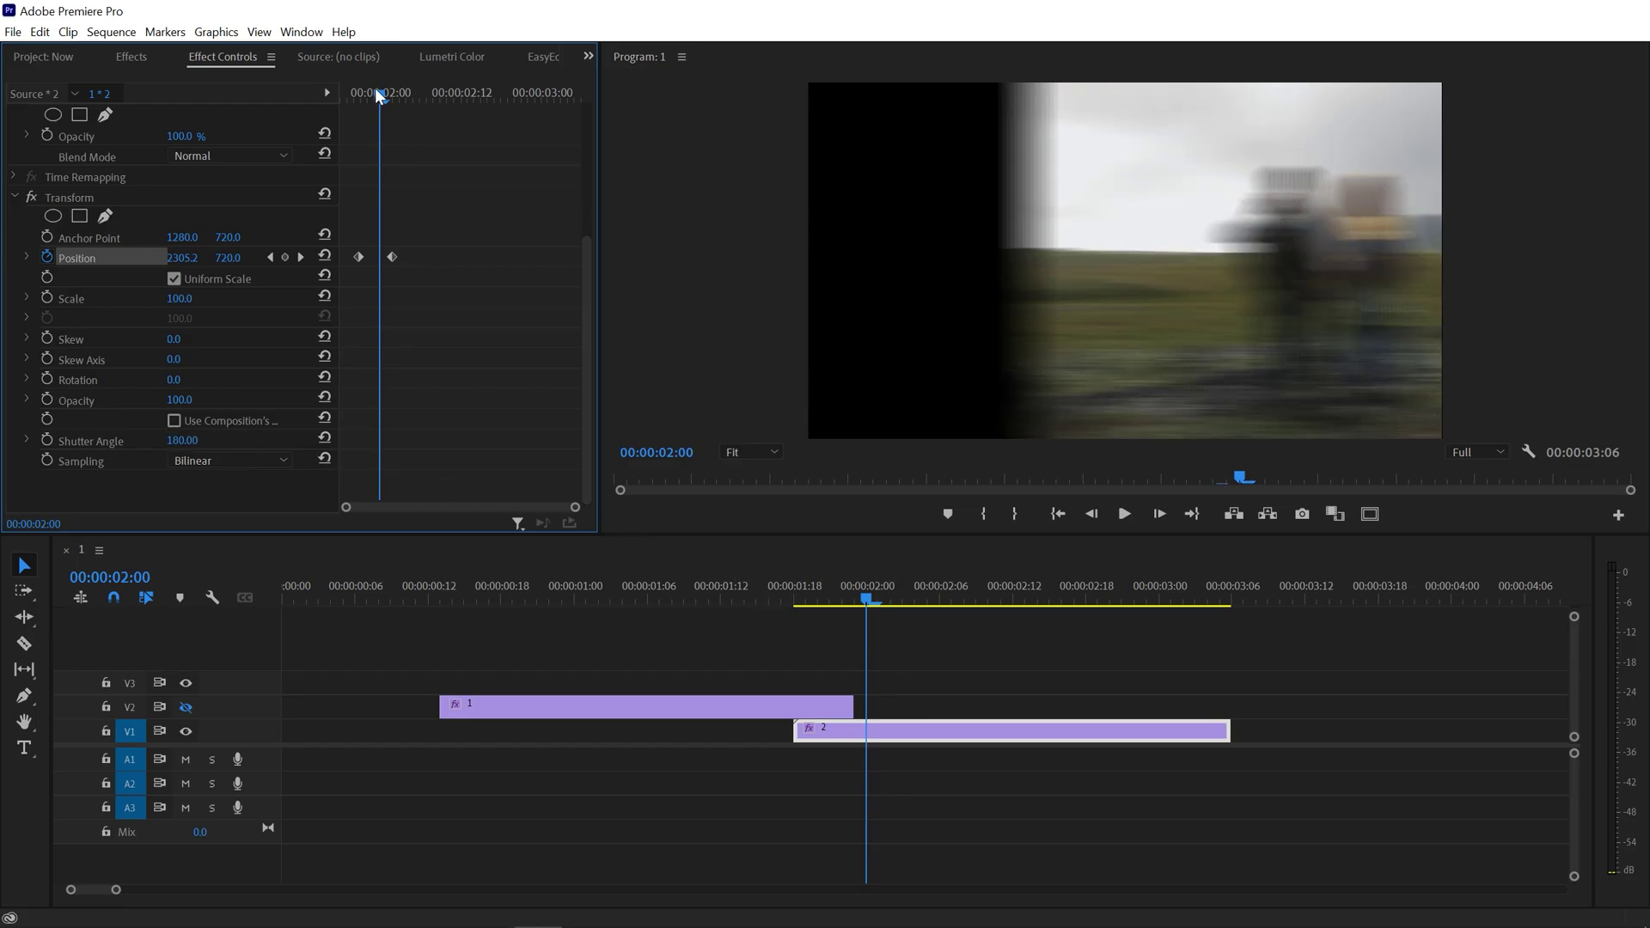
{"action": "mouse_move", "coordinate": [375, 87]}
{"action": "left_mouse_down"}
{"action": "mouse_move", "coordinate": [386, 96]}
{"action": "mouse_move", "coordinate": [365, 95]}
{"action": "left_mouse_up"}
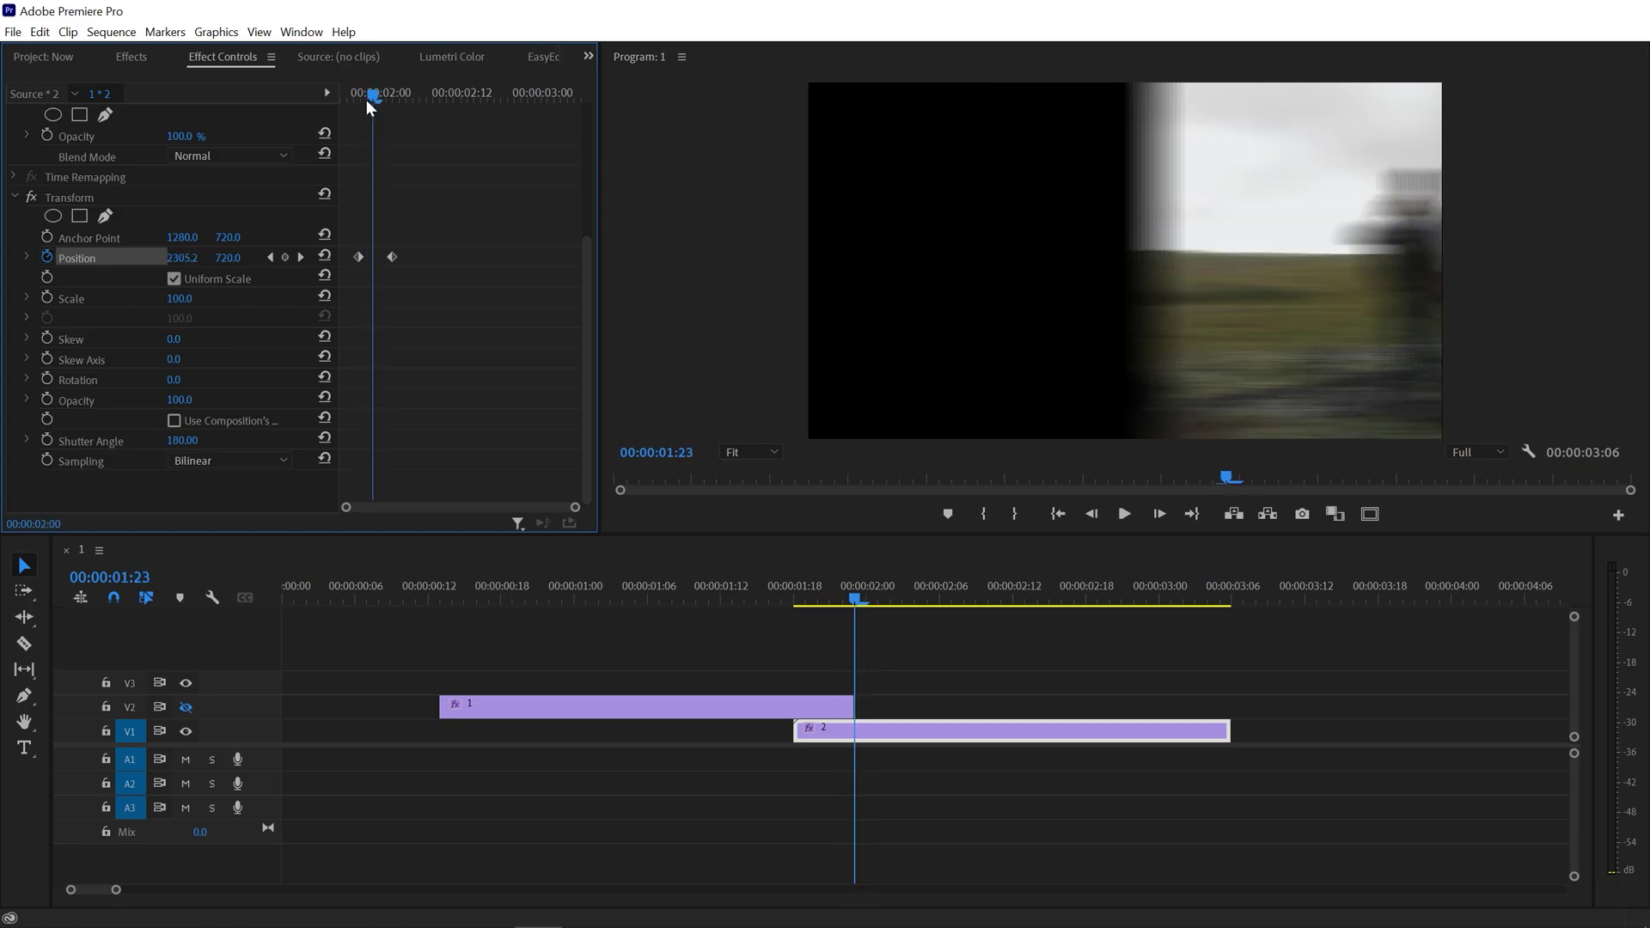
{"action": "left_click_drag", "start_coordinate": [431, 207], "coordinate": [342, 260]}
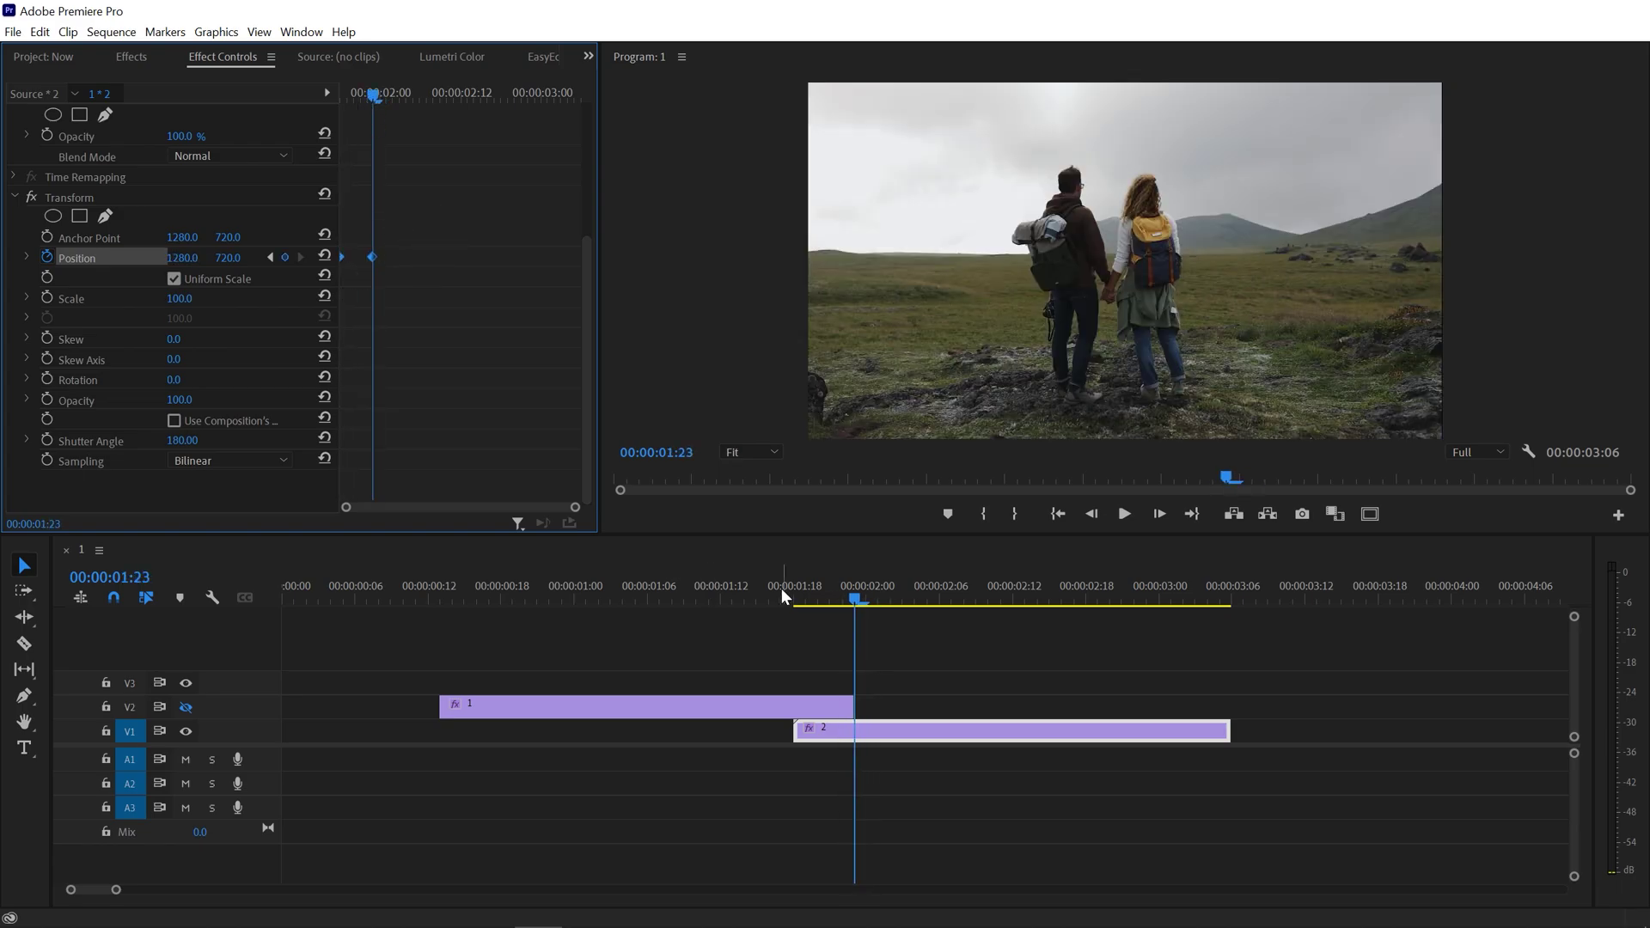
- Turn V2's eye icon back on, play through the wipe, and stop mid-transition
{"action": "left_click", "coordinate": [185, 707]}
{"action": "left_click", "coordinate": [722, 599]}
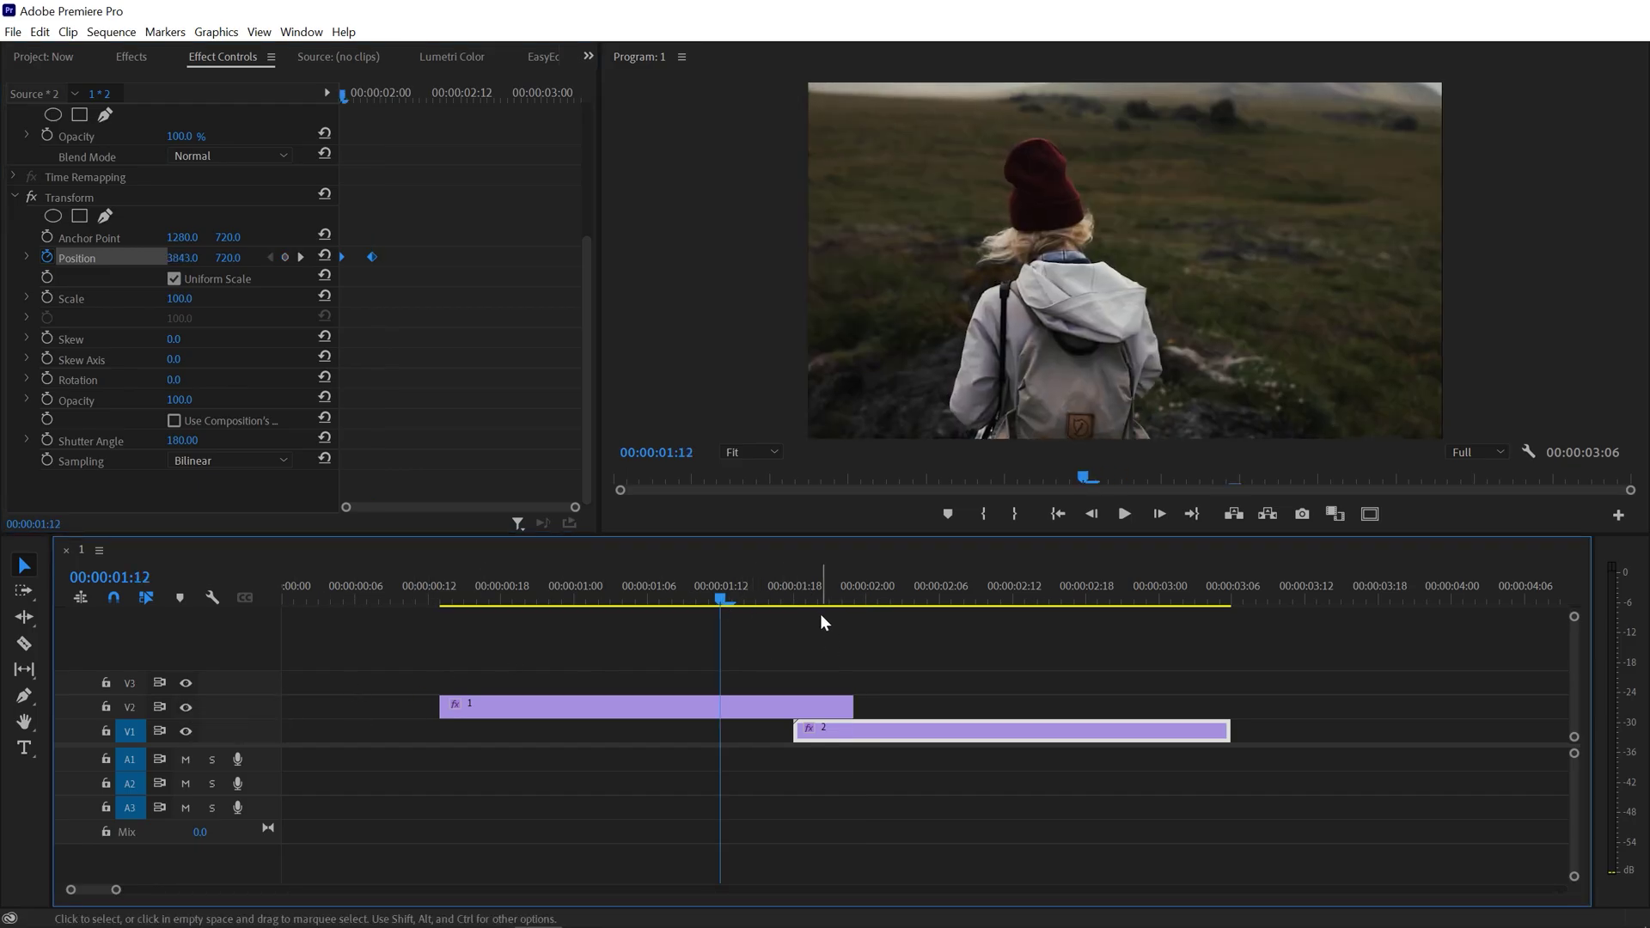
{"action": "key", "text": "space"}
{"action": "left_click", "coordinate": [796, 585]}
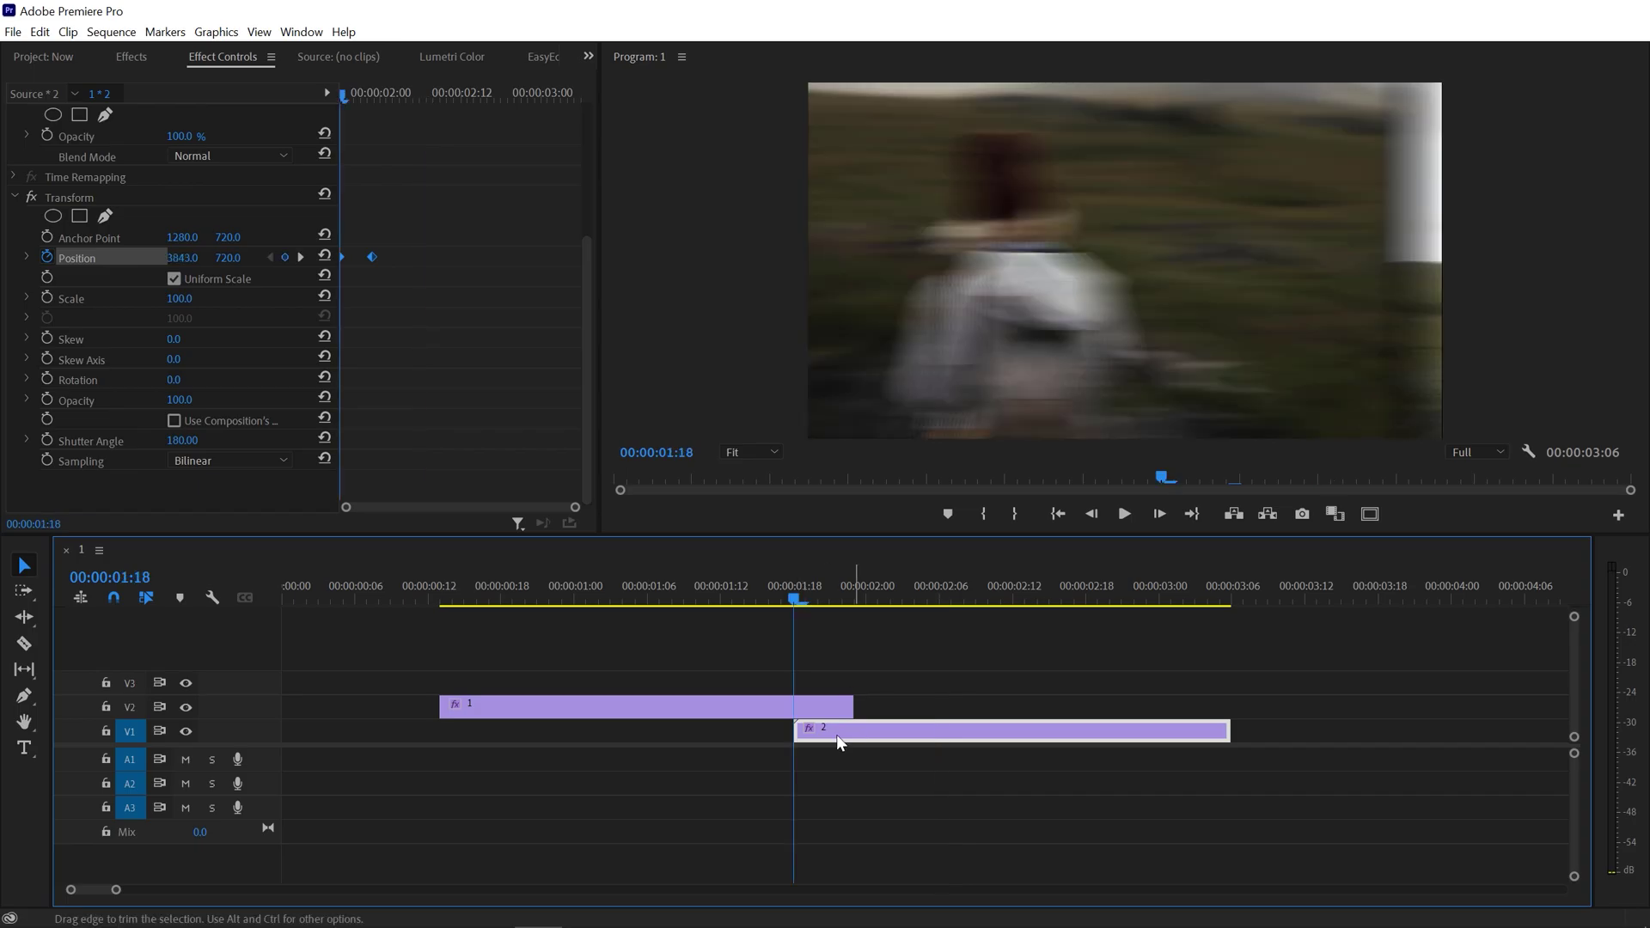
{"action": "left_click", "coordinate": [825, 708]}
{"action": "left_click", "coordinate": [869, 730]}
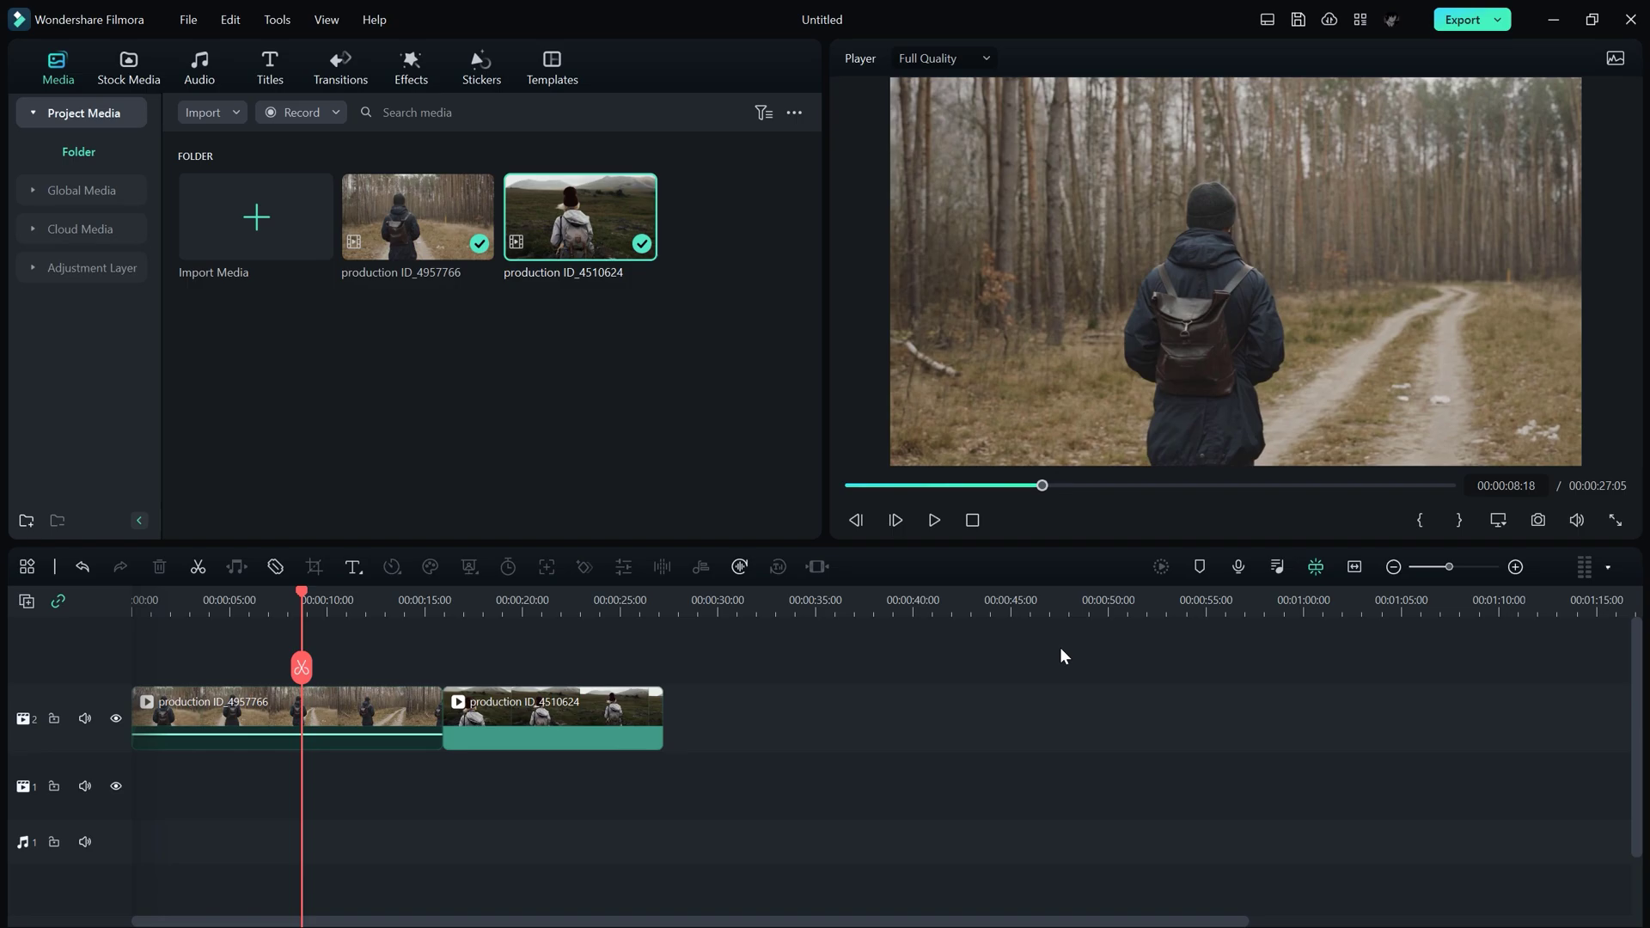
- Search the Filmora transitions library for 'blur roll', then undo the last edit
{"action": "left_click", "coordinate": [351, 74]}
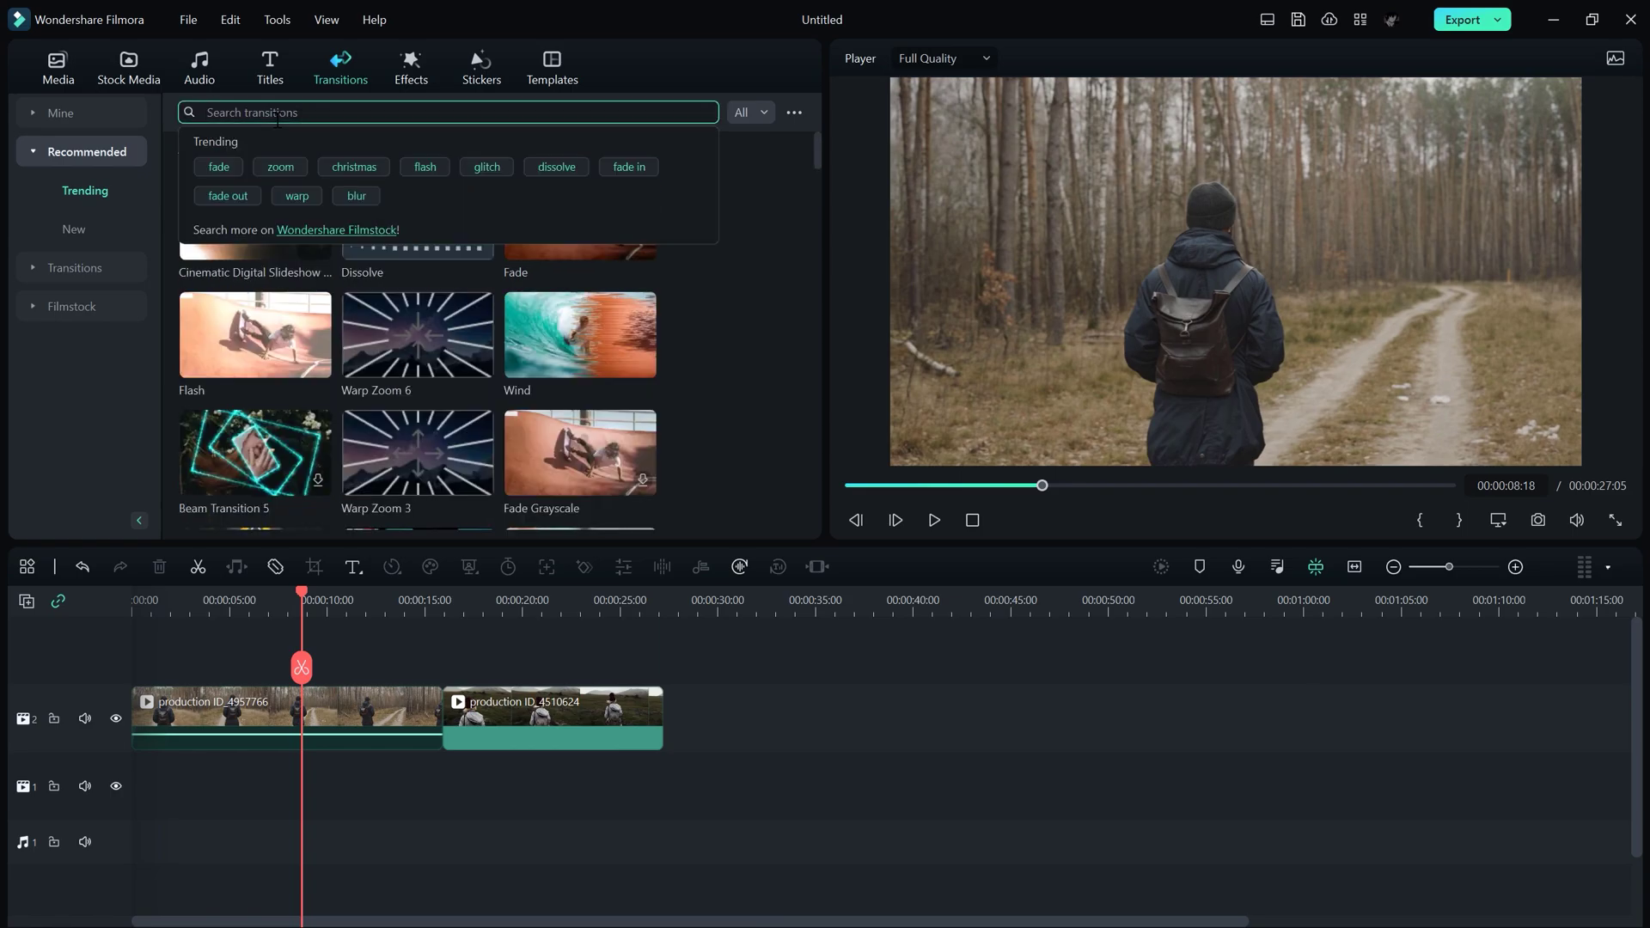
{"action": "type", "text": "blur roll"}
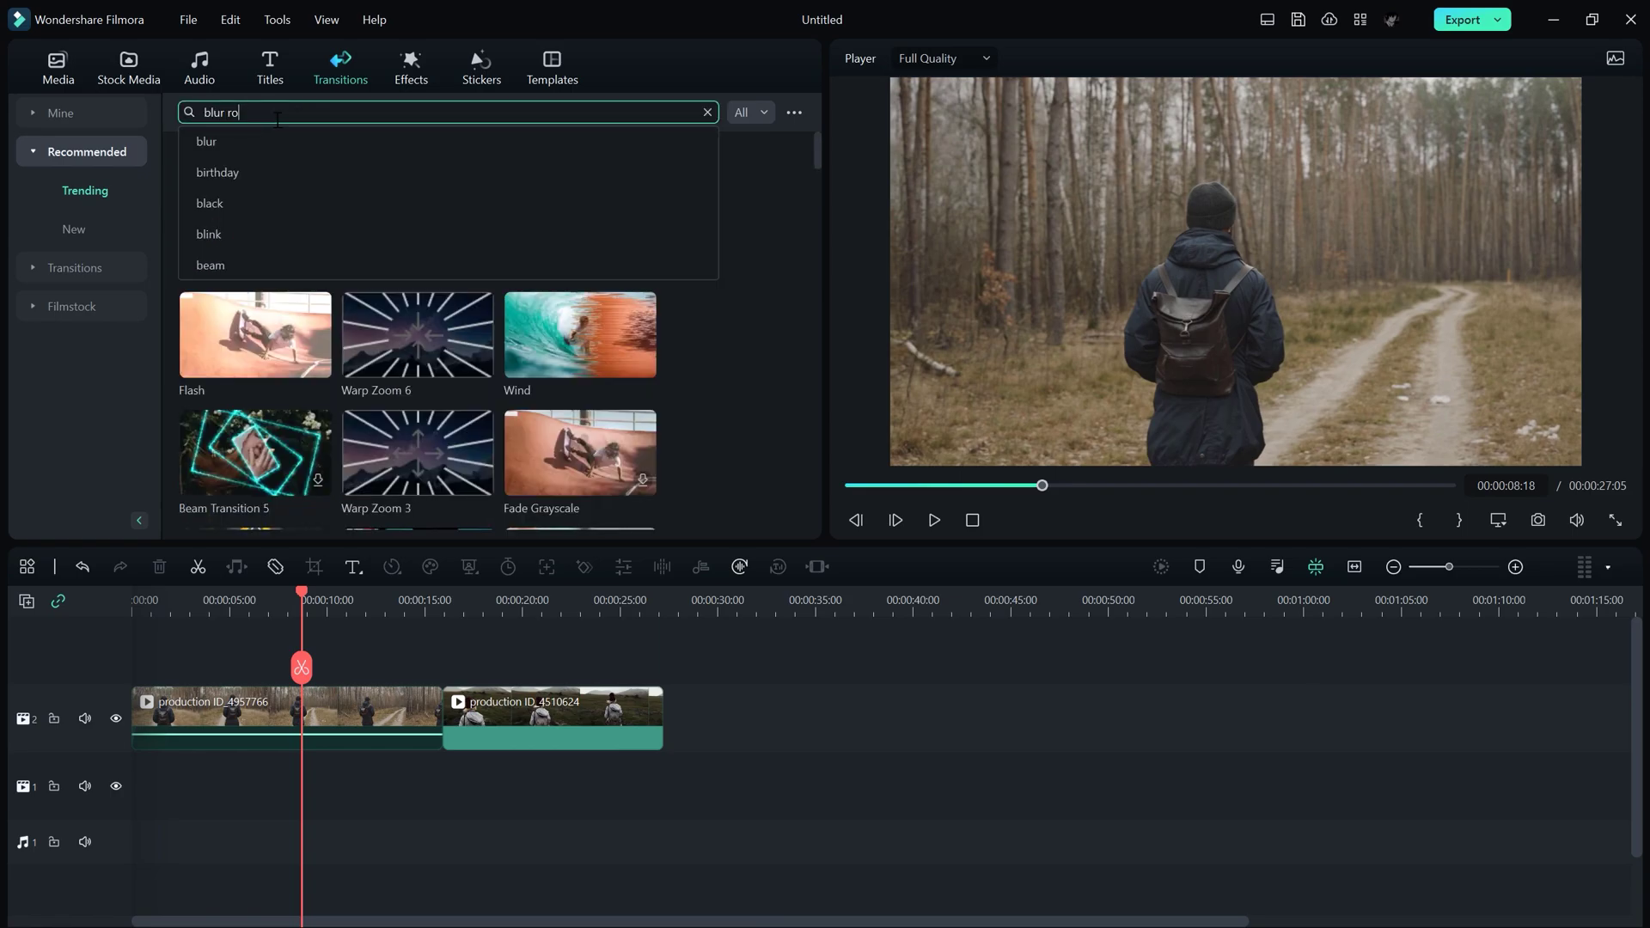
{"action": "key", "text": "Return"}
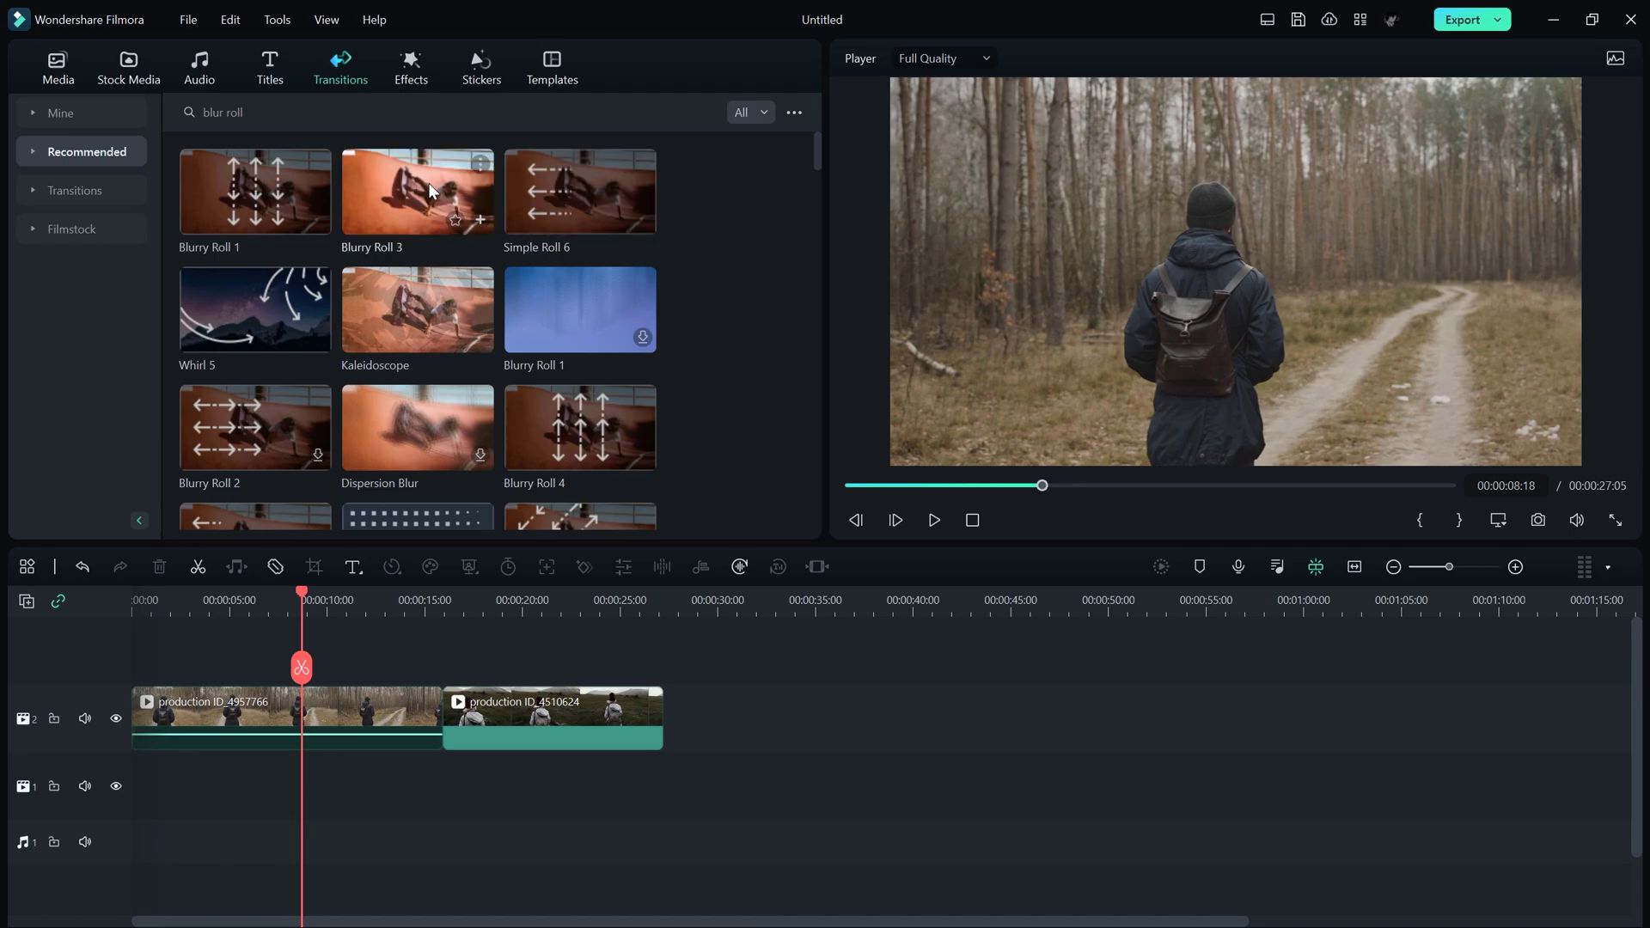
{"action": "key", "text": "ctrl+z"}
- Drop Blurry Roll 3 onto the cut between the two clips and play it back
{"action": "left_click_drag", "start_coordinate": [410, 200], "coordinate": [472, 429]}
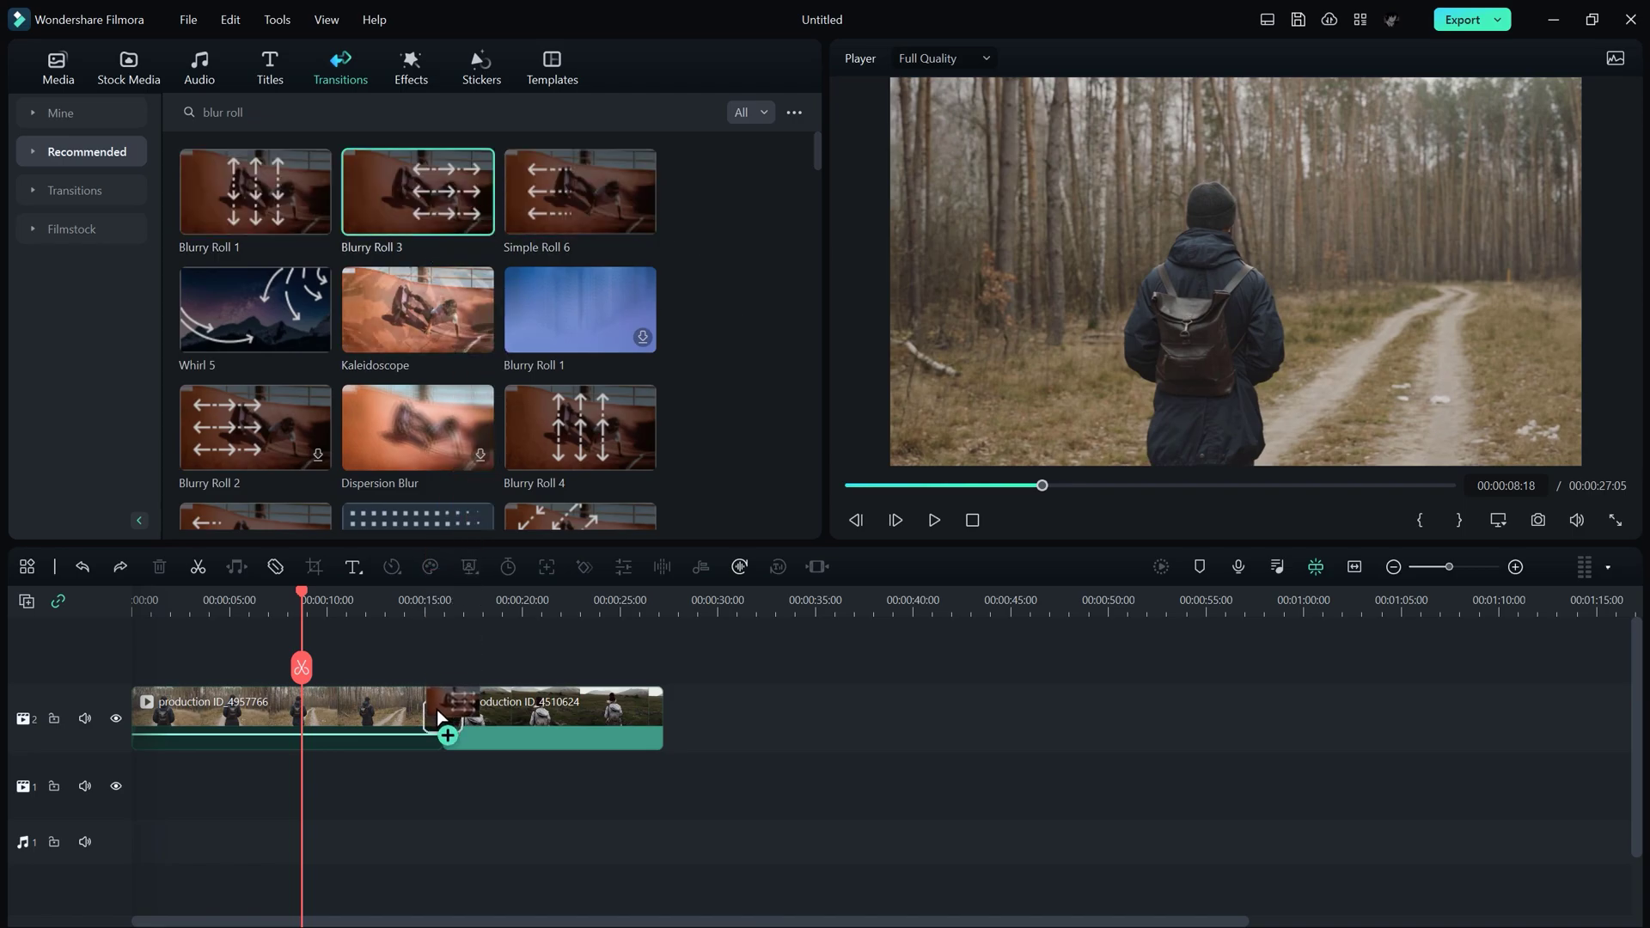
{"action": "left_click_drag", "start_coordinate": [438, 718], "coordinate": [443, 717]}
{"action": "left_click", "coordinate": [405, 597]}
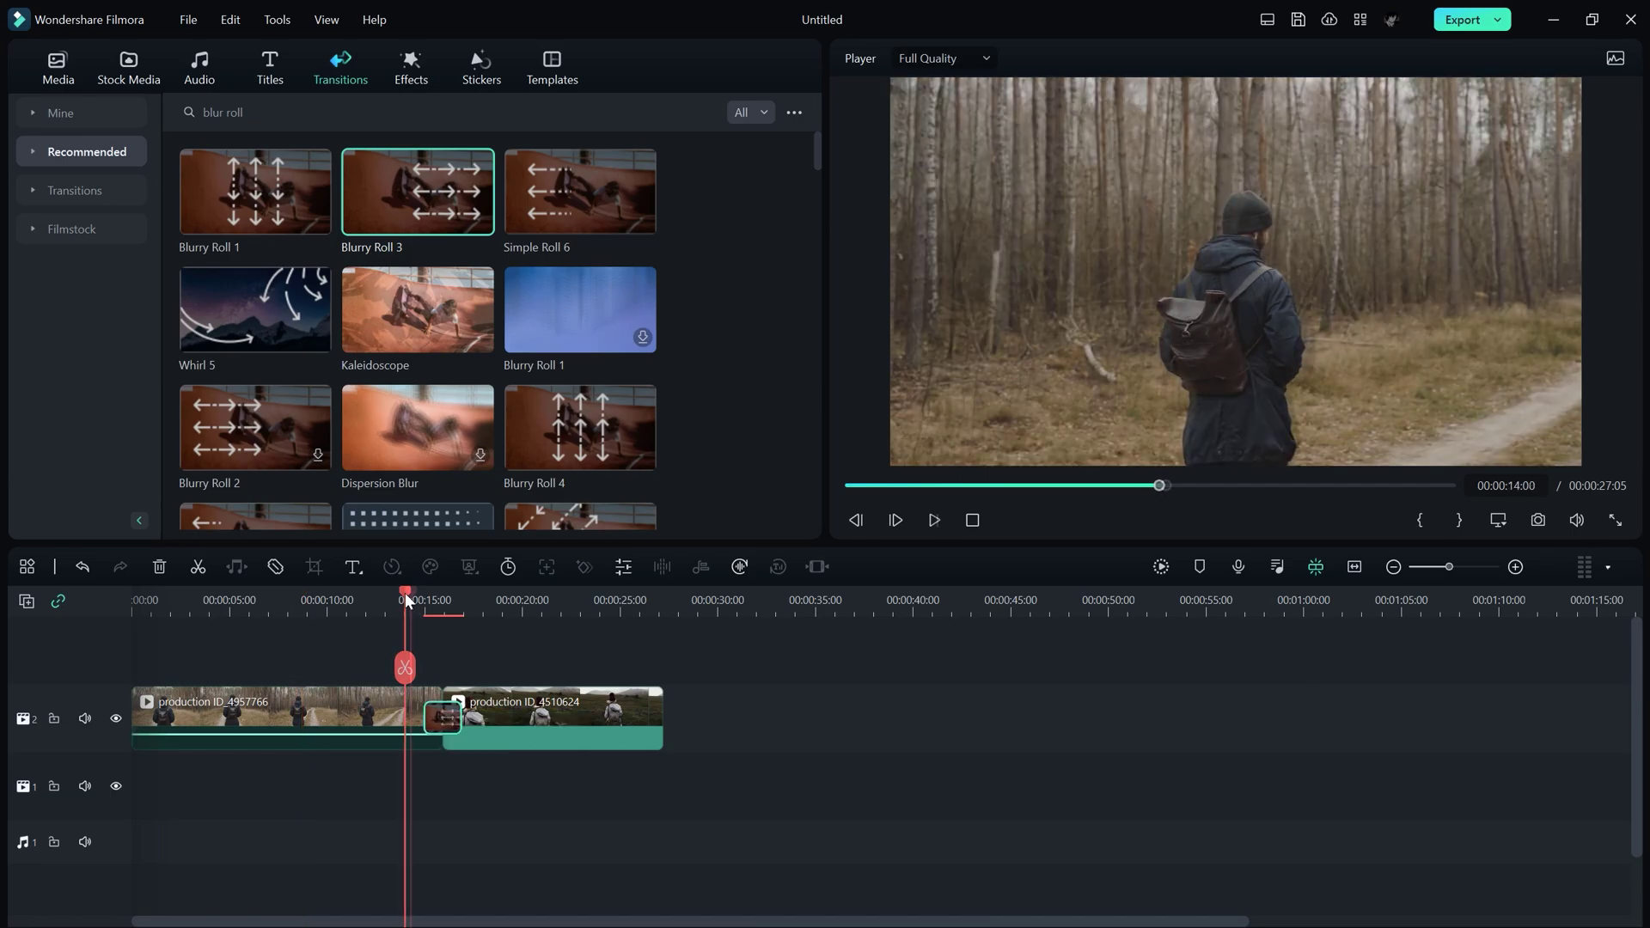
{"action": "key", "text": "space"}
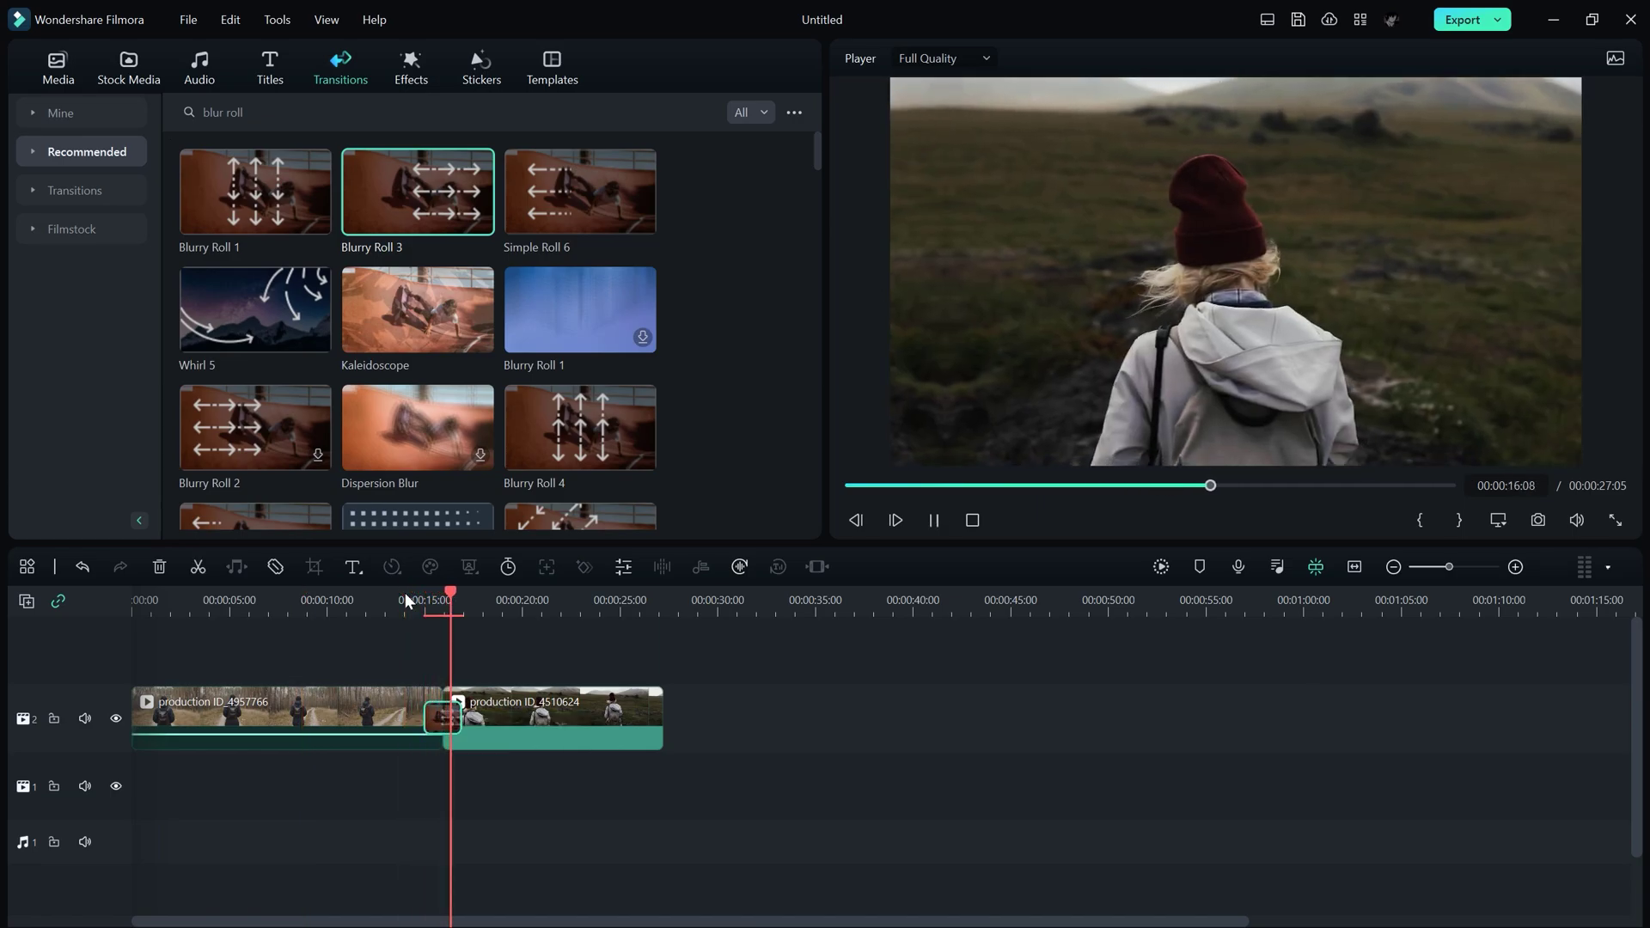
{"action": "key", "text": "space"}
- Zoom the timeline, shorten the transition from its right edge, and preview it
{"action": "scroll", "coordinate": [691, 625], "scroll_direction": "up", "scroll_amount": 3}
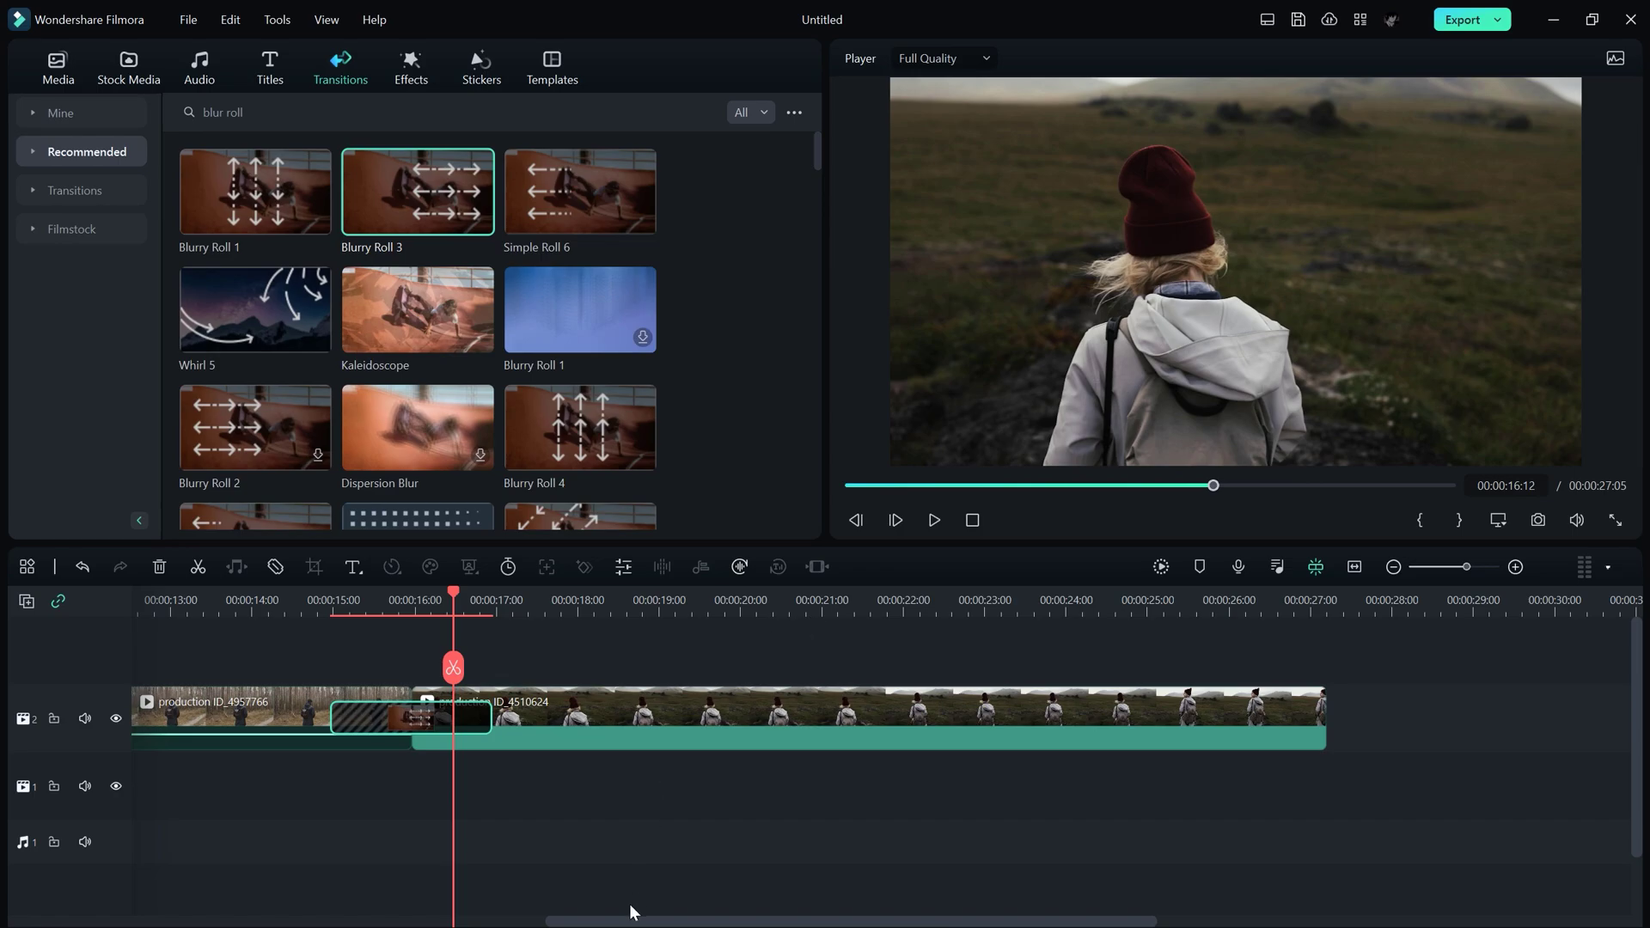
{"action": "scroll", "coordinate": [636, 816], "scroll_direction": "left", "scroll_amount": 3}
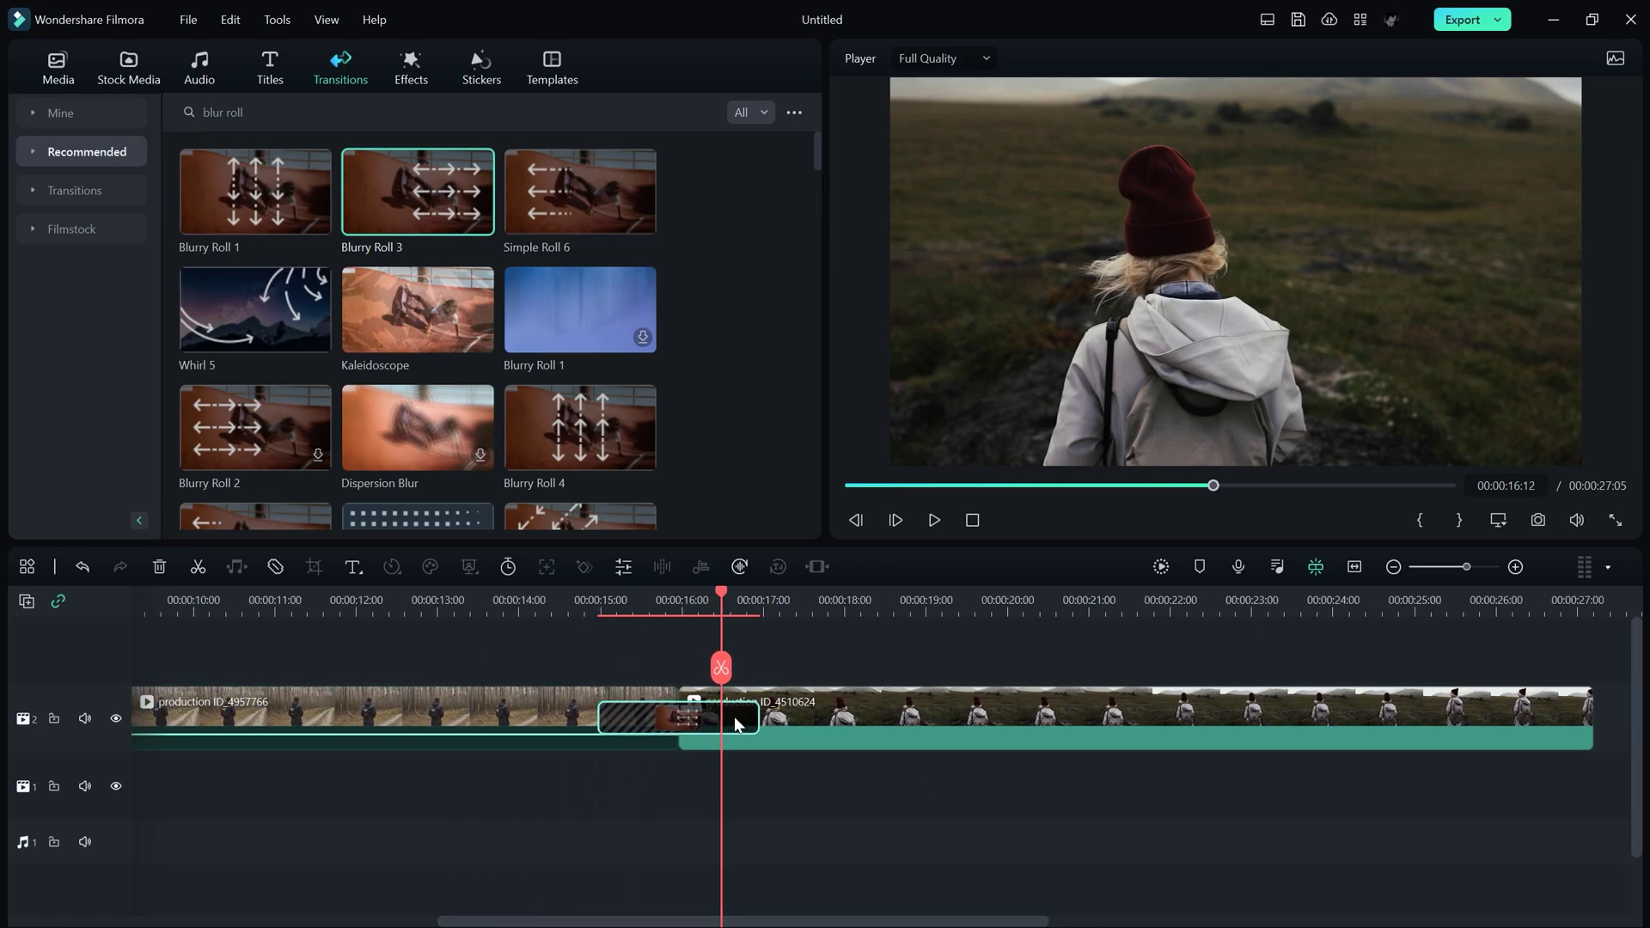
{"action": "left_click_drag", "start_coordinate": [756, 720], "coordinate": [717, 720]}
{"action": "left_click_drag", "start_coordinate": [642, 600], "coordinate": [586, 616]}
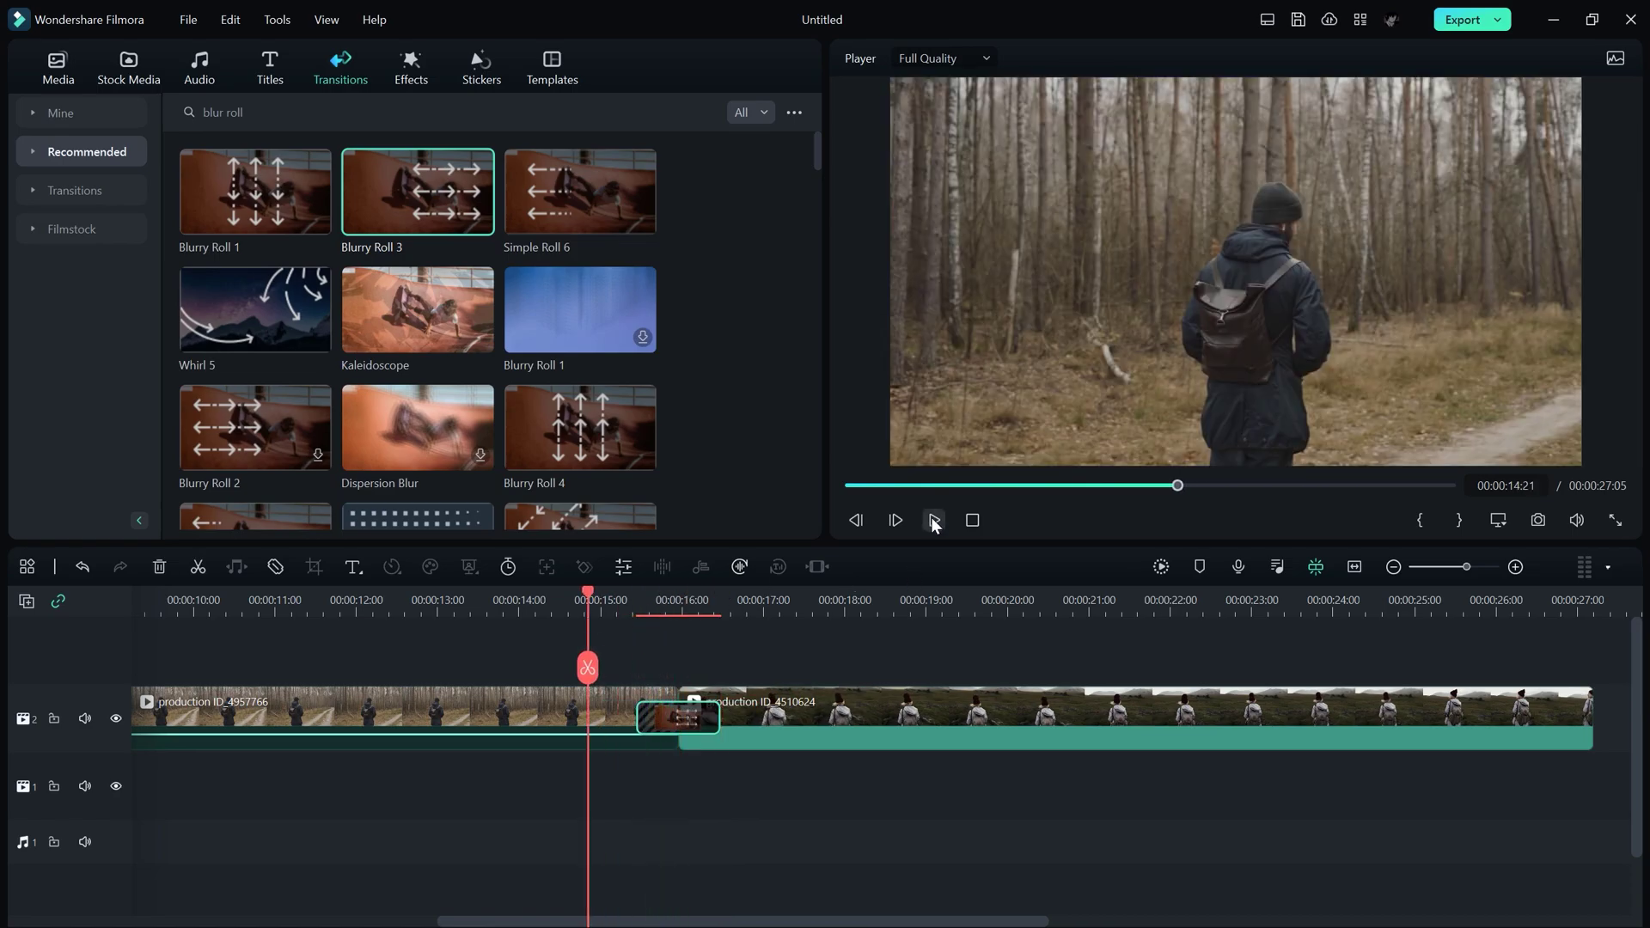
{"action": "left_click", "coordinate": [933, 521]}
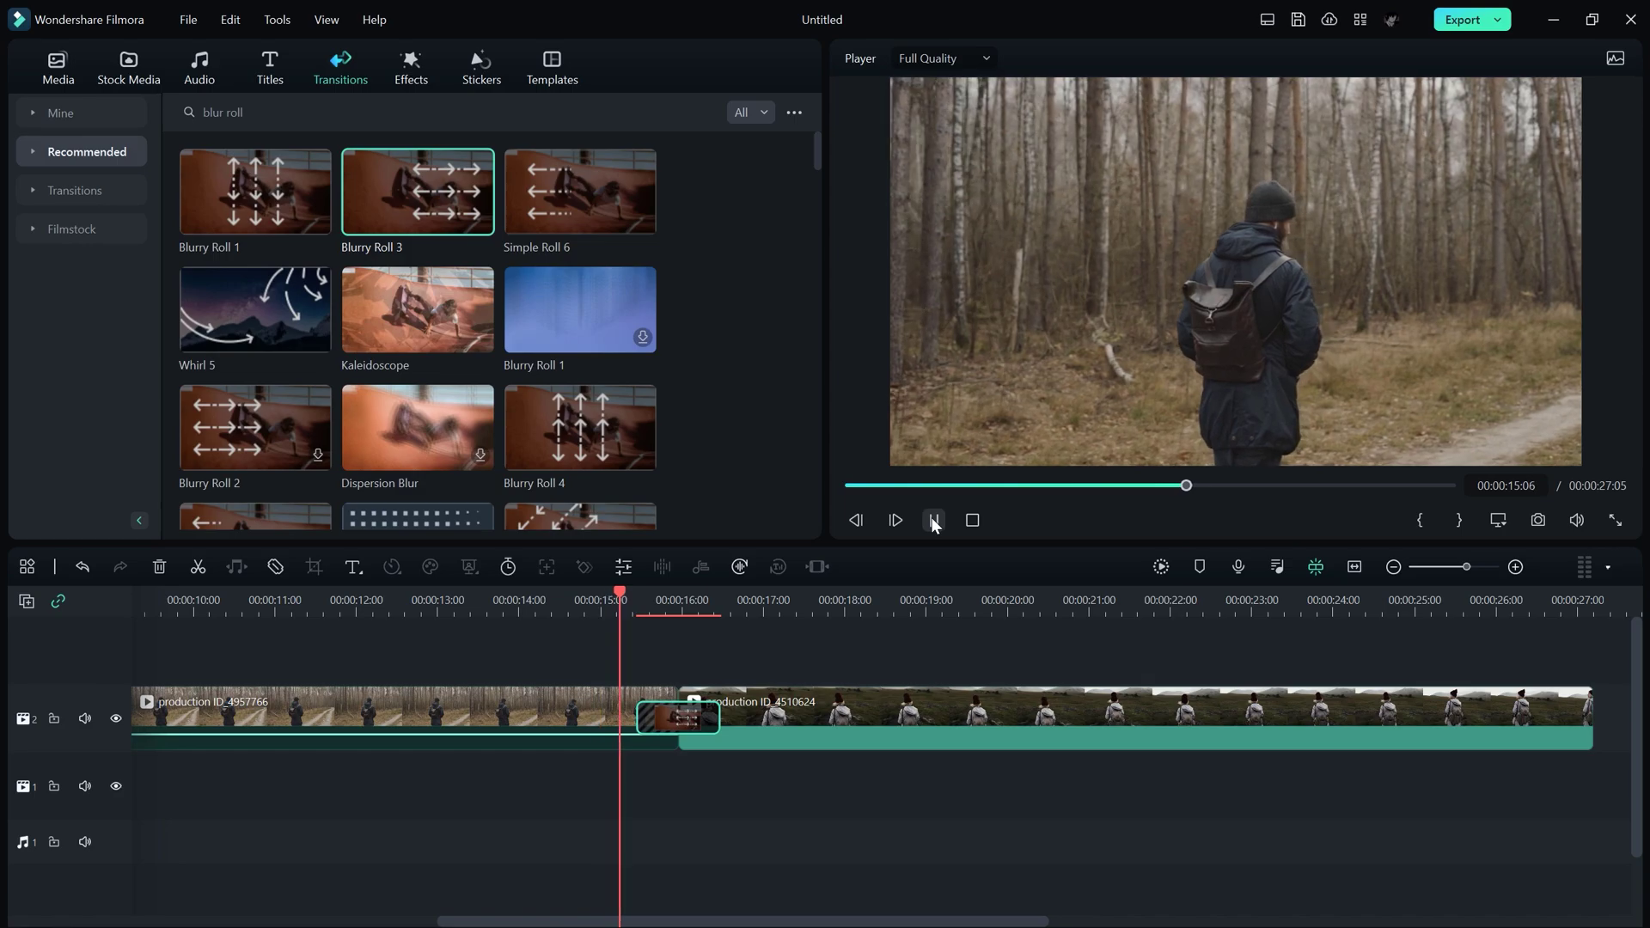
{"action": "left_click", "coordinate": [933, 521]}
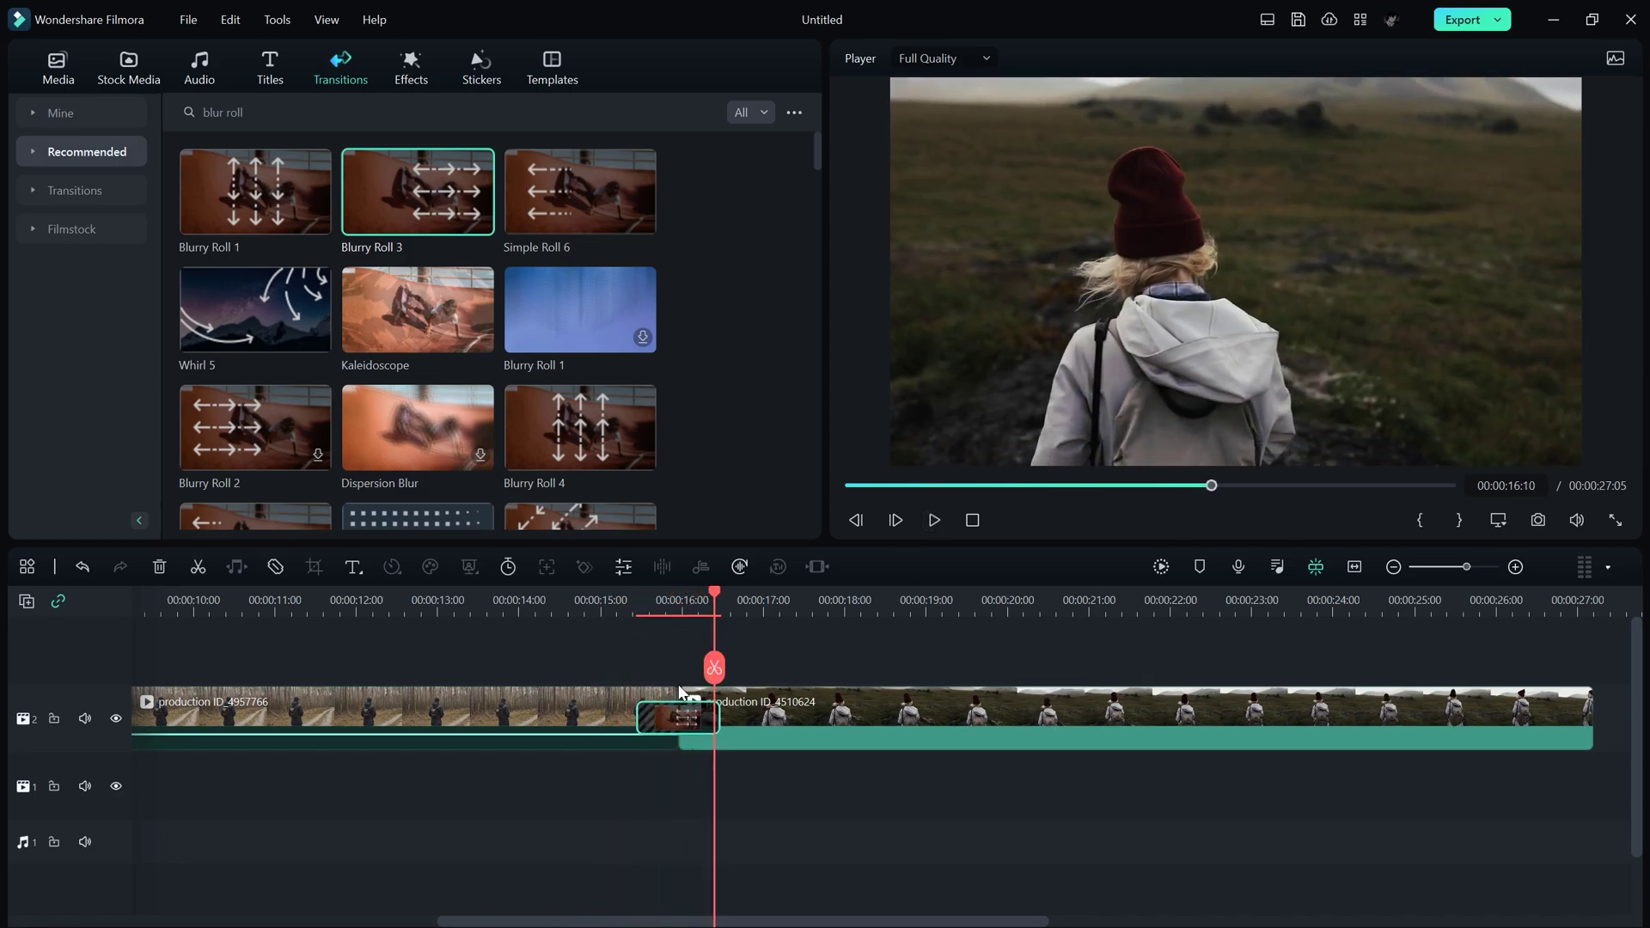
- Set the Blurry Roll 3 duration to 00:00:00:08 and scrub the playhead to review it
{"action": "double_click", "coordinate": [669, 720]}
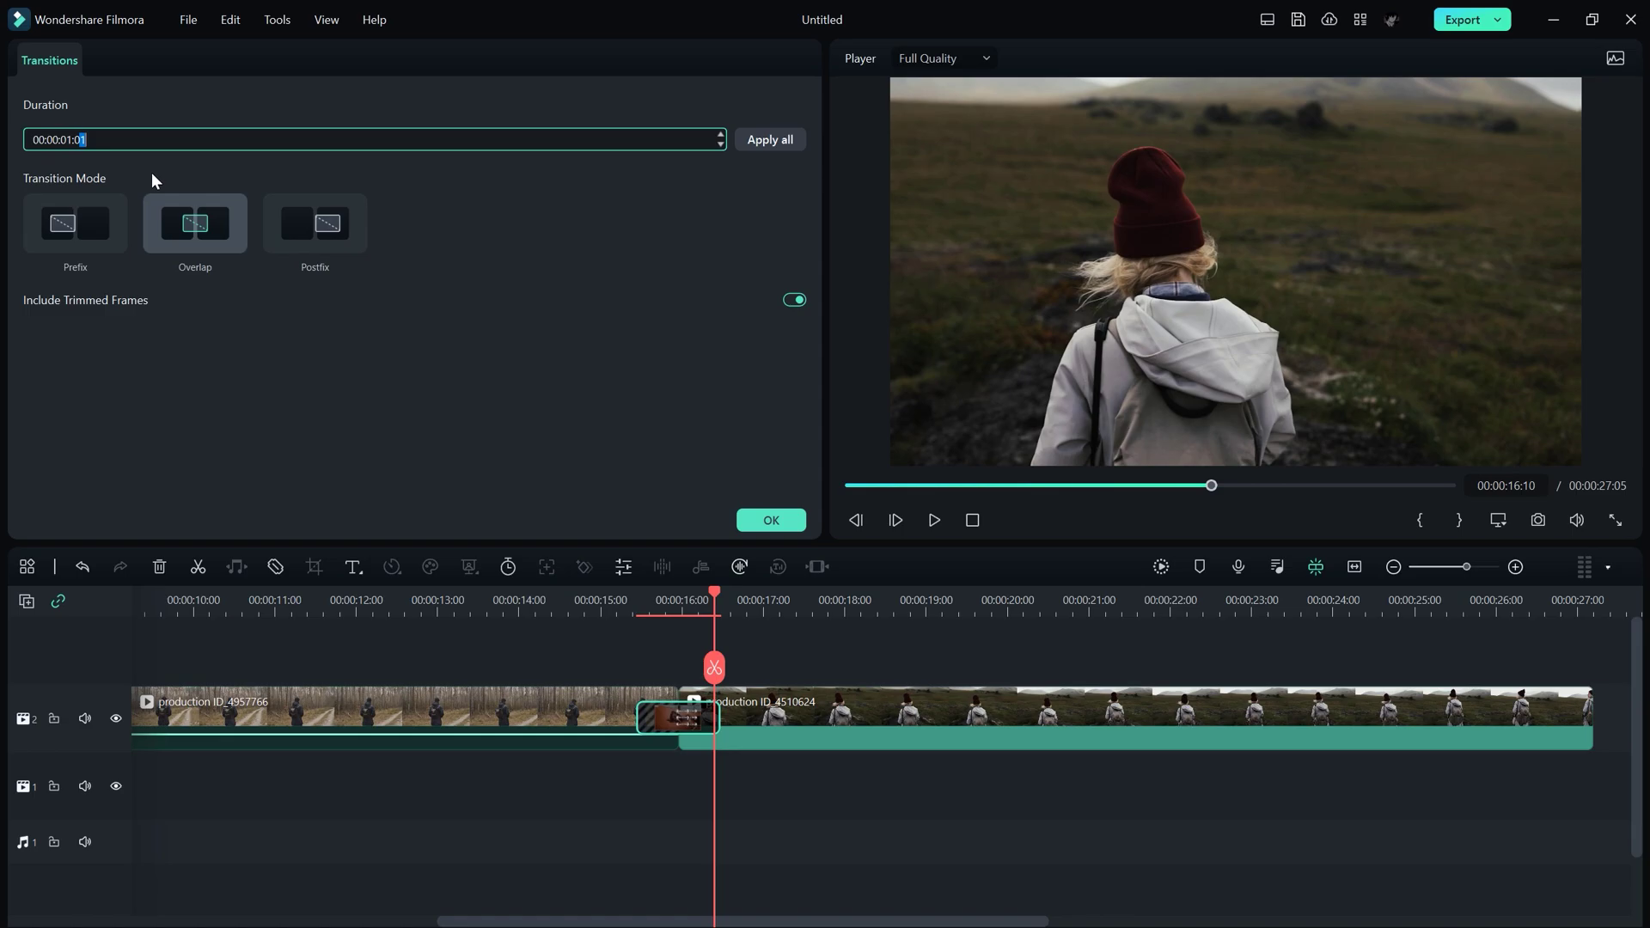
{"action": "type", "text": "8"}
{"action": "key", "text": "Return"}
{"action": "left_click_drag", "start_coordinate": [644, 599], "coordinate": [728, 599]}
{"action": "left_click", "coordinate": [676, 716]}
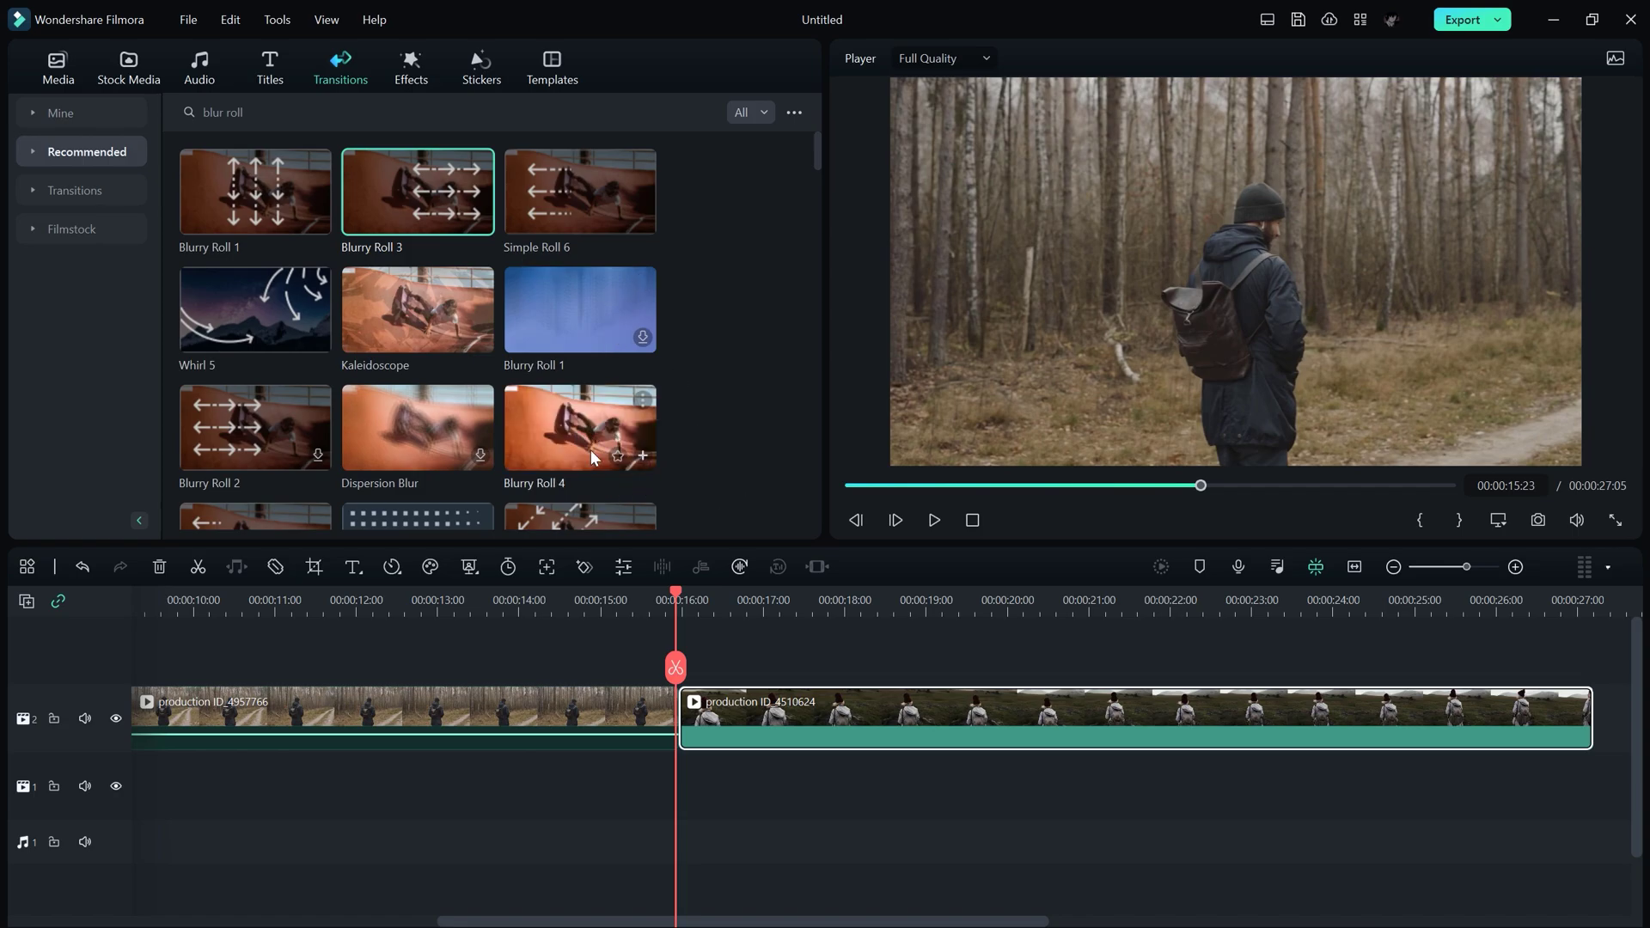
- Replace the transition with Blurry Roll 4 and lower its Duration value
{"action": "left_click_drag", "start_coordinate": [580, 450], "coordinate": [685, 739]}
{"action": "double_click", "coordinate": [731, 715]}
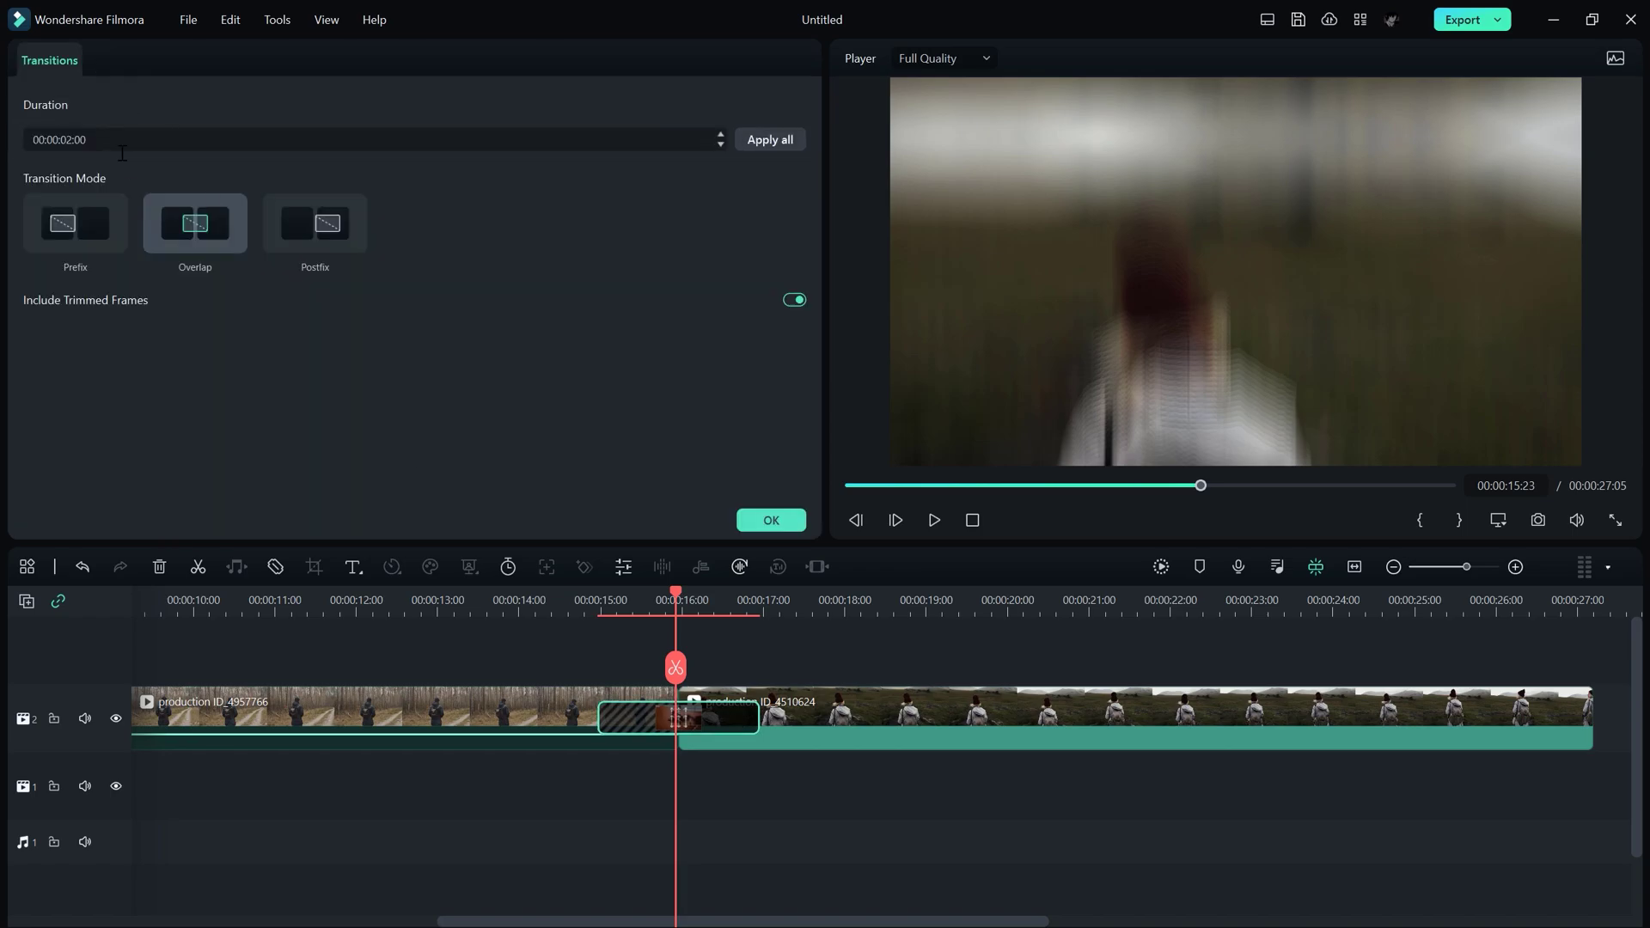
{"action": "left_click", "coordinate": [70, 141]}
{"action": "type", "text": "0"}
{"action": "left_click", "coordinate": [771, 519]}
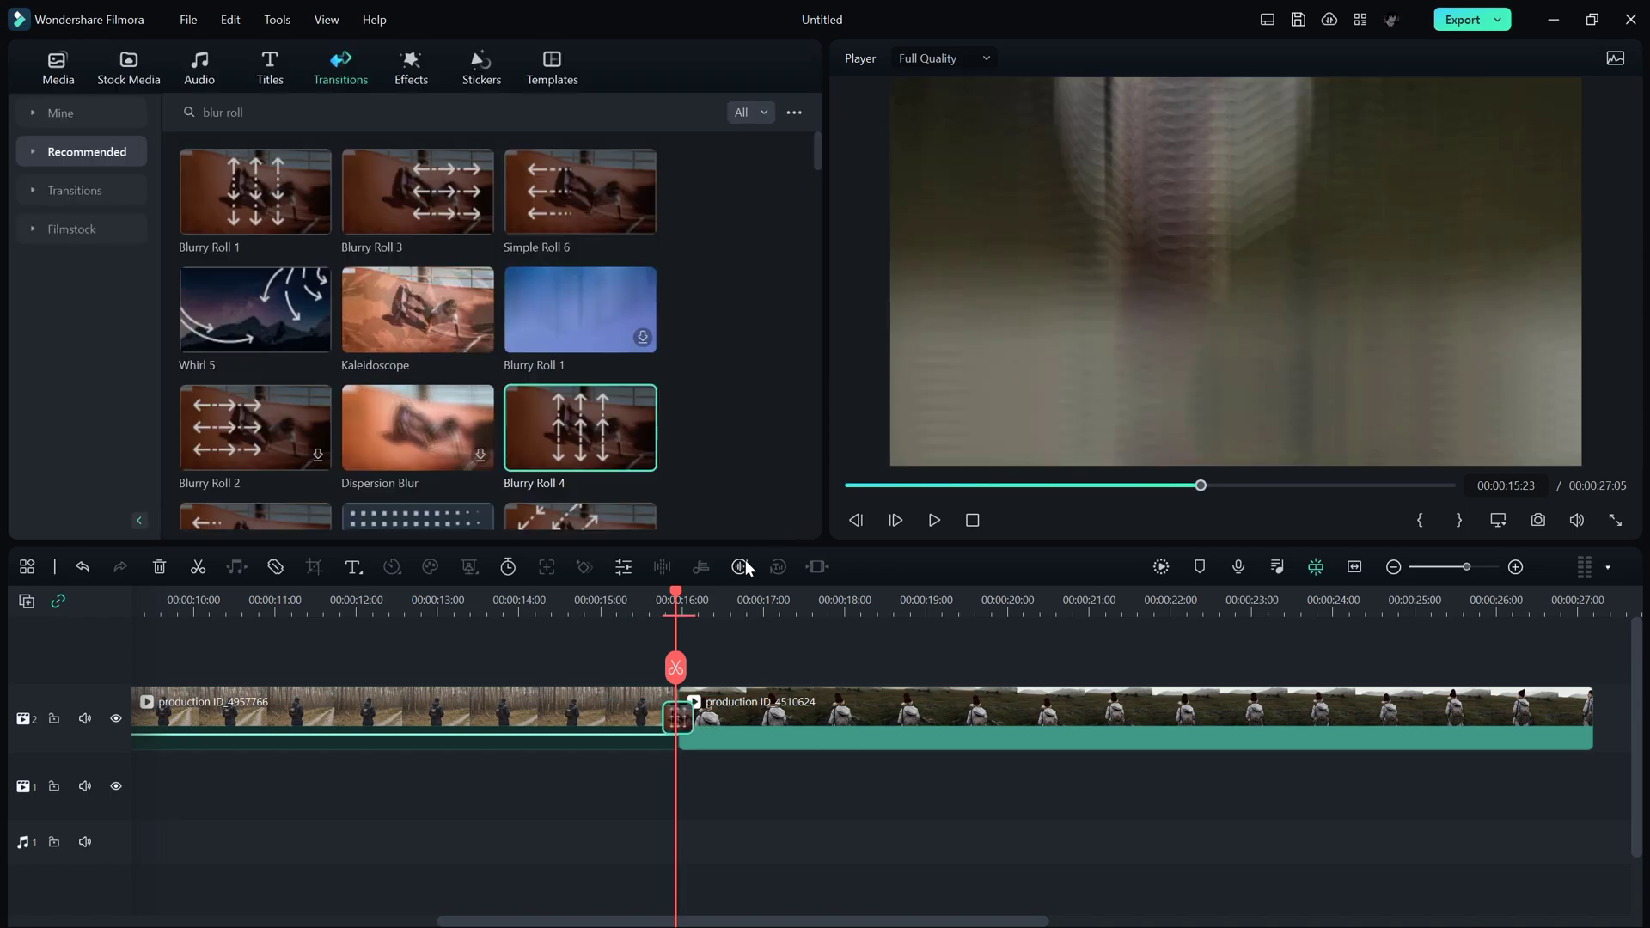
- Play back Blurry Roll 4, stopping at 00:00:16:00, then scroll down the page
{"action": "left_click", "coordinate": [649, 592]}
{"action": "left_click", "coordinate": [933, 520]}
{"action": "left_click", "coordinate": [679, 601]}
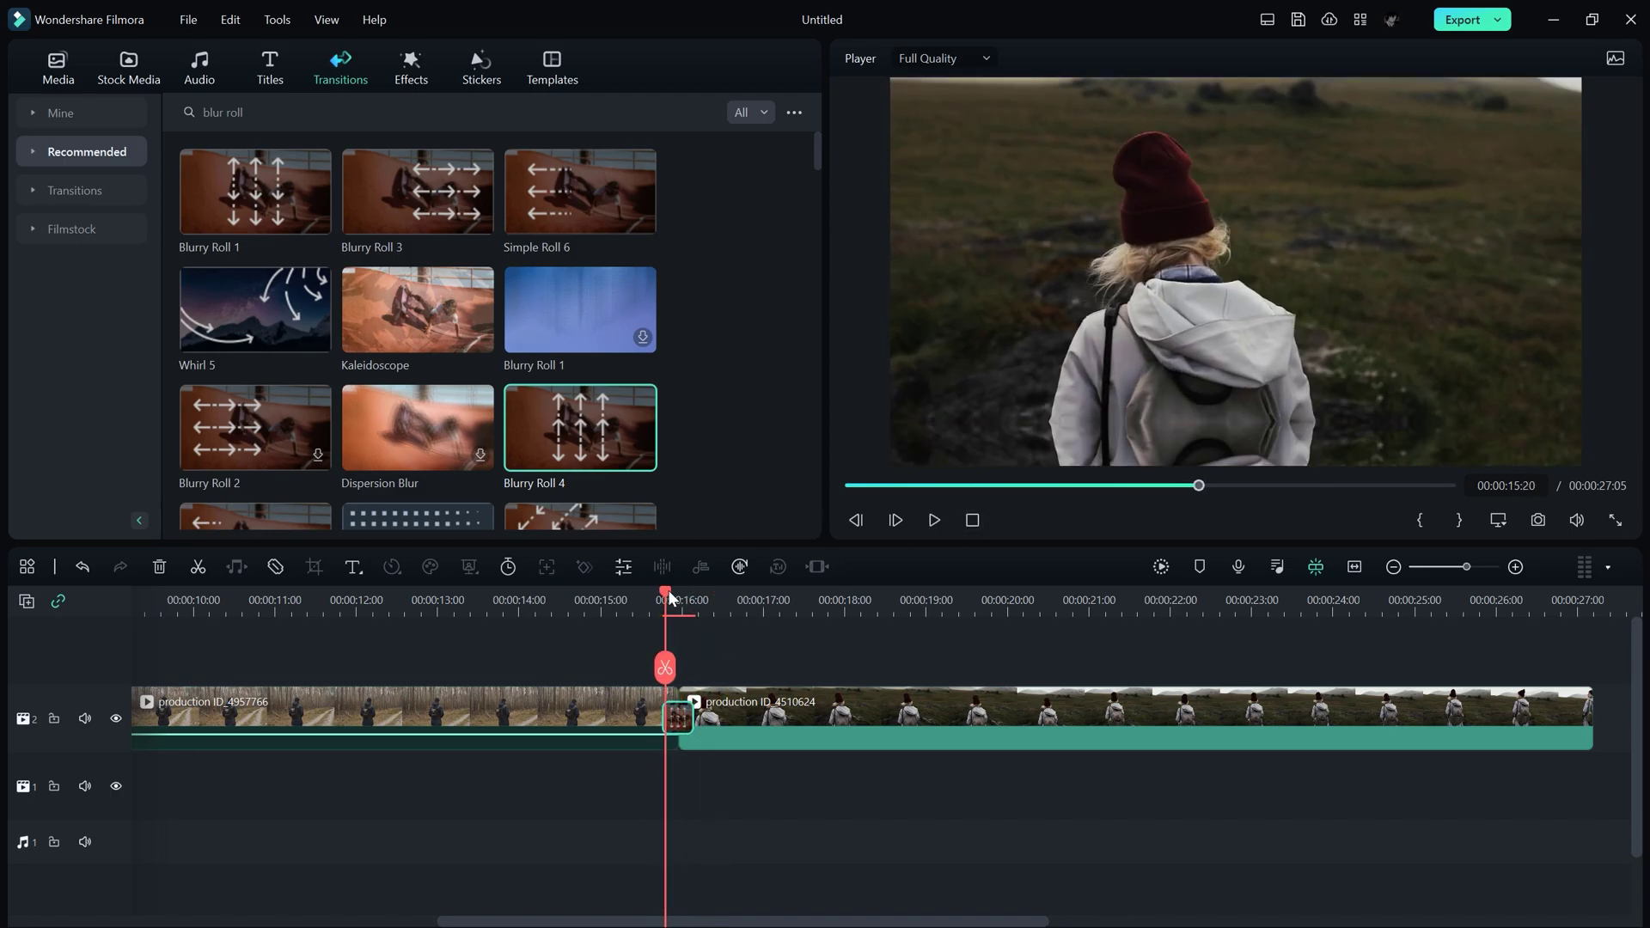
{"action": "scroll", "coordinate": [713, 374], "scroll_direction": "down", "scroll_amount": 3}
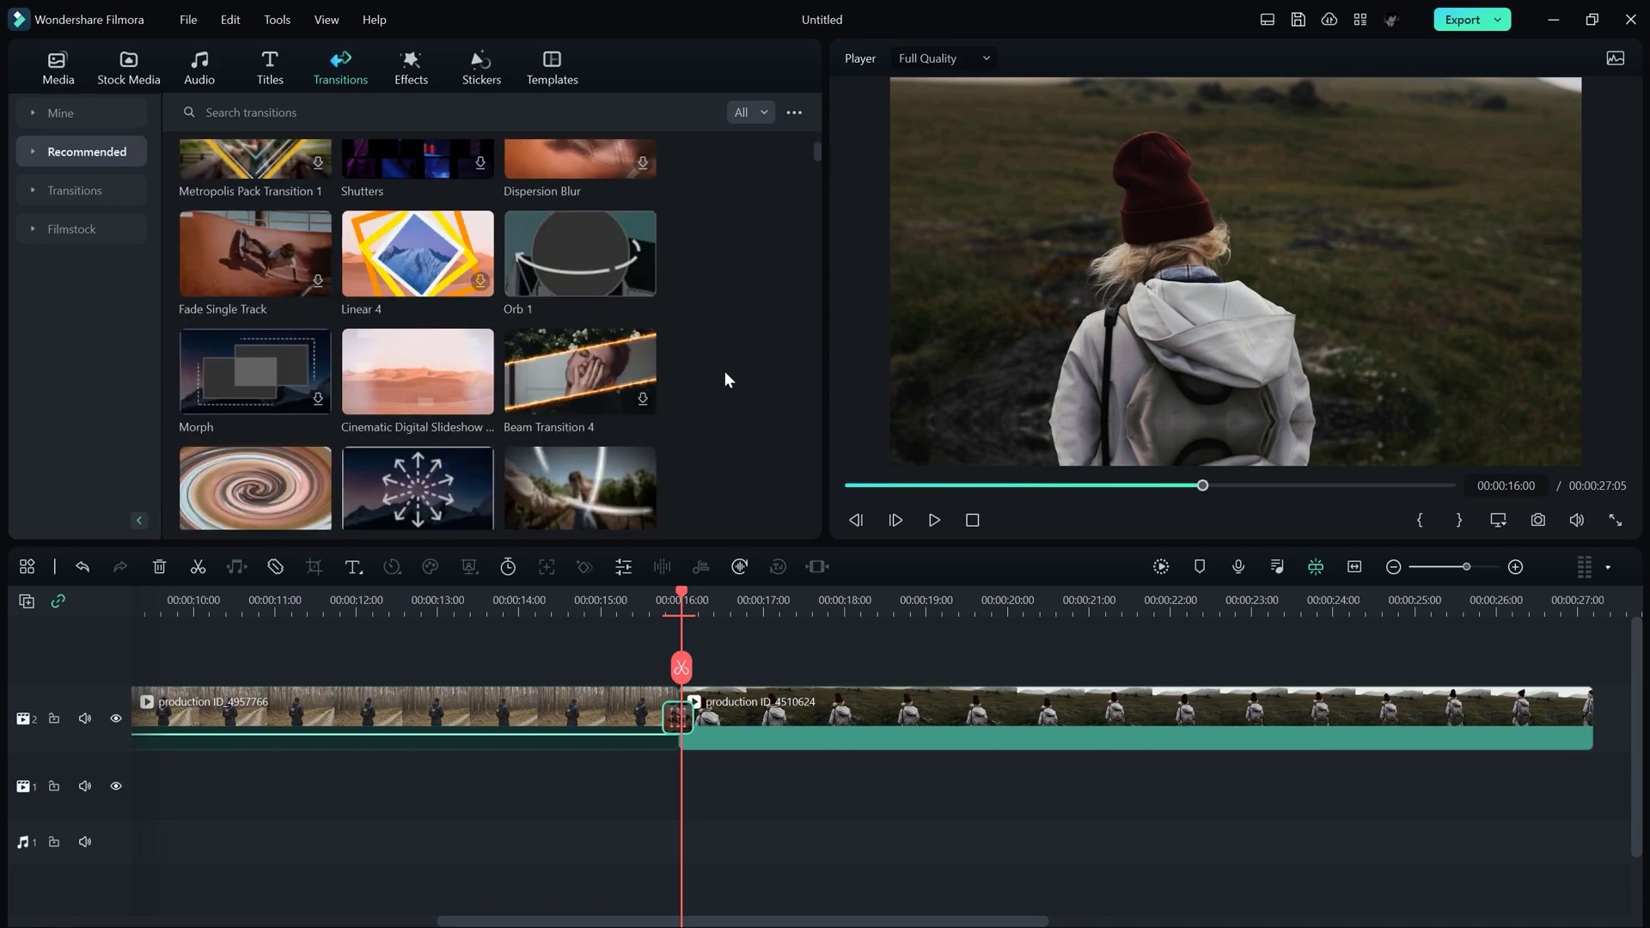
{"action": "scroll", "coordinate": [724, 360], "scroll_direction": "down", "scroll_amount": 3}
{"action": "scroll", "coordinate": [725, 359], "scroll_direction": "down", "scroll_amount": 3}
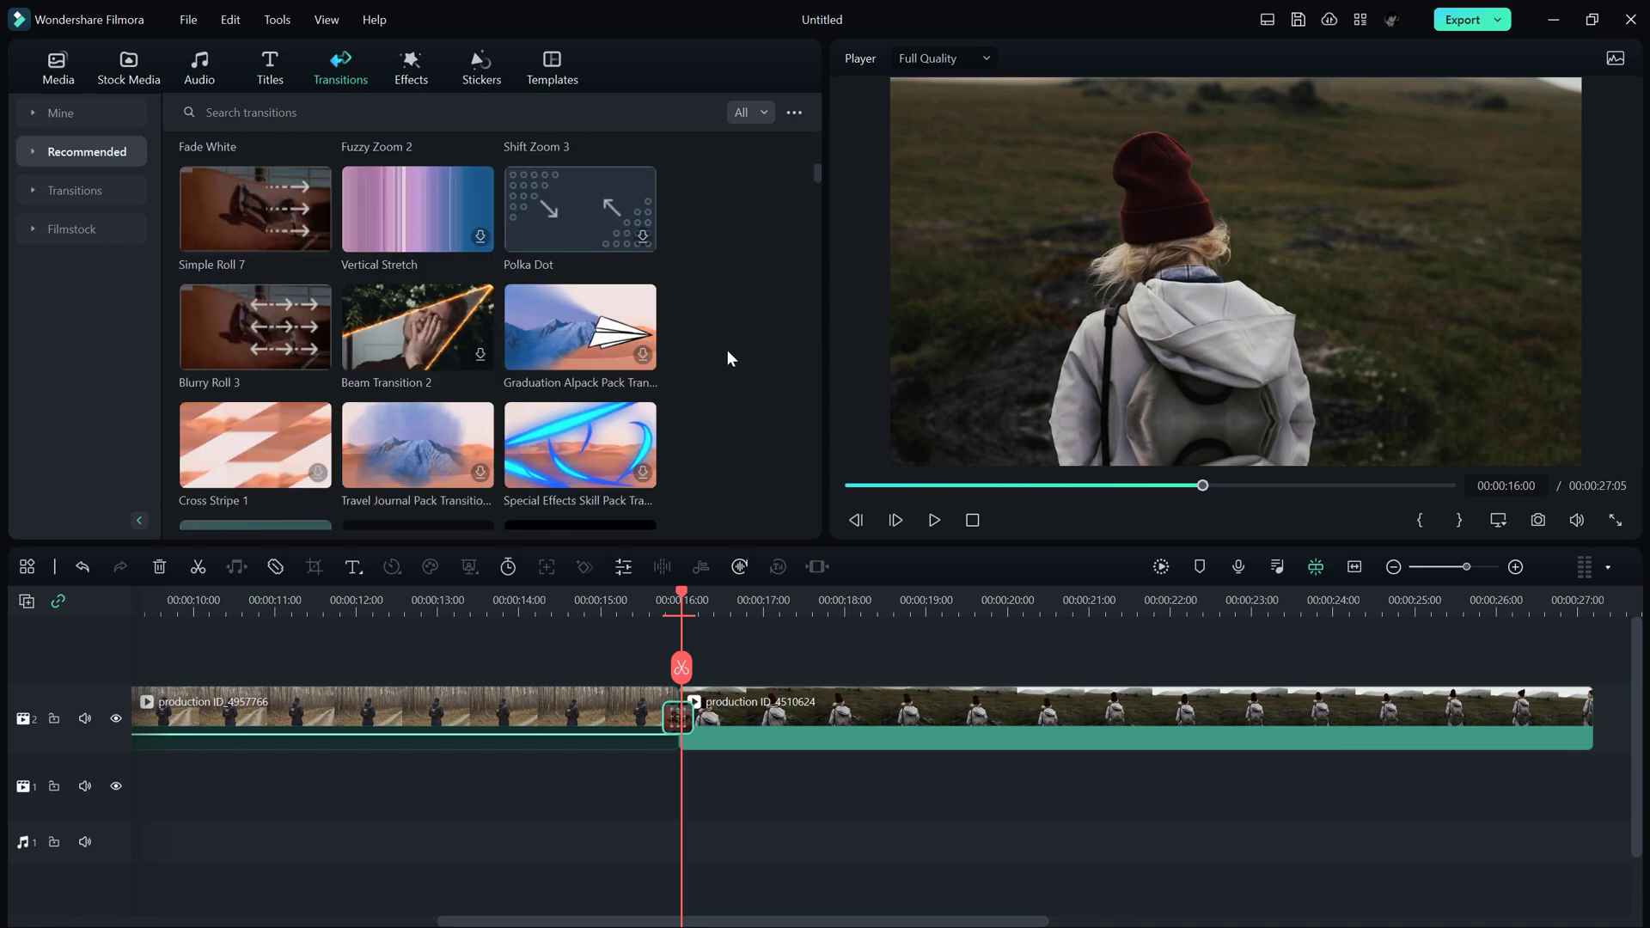
{"action": "scroll", "coordinate": [726, 348], "scroll_direction": "down", "scroll_amount": 3}
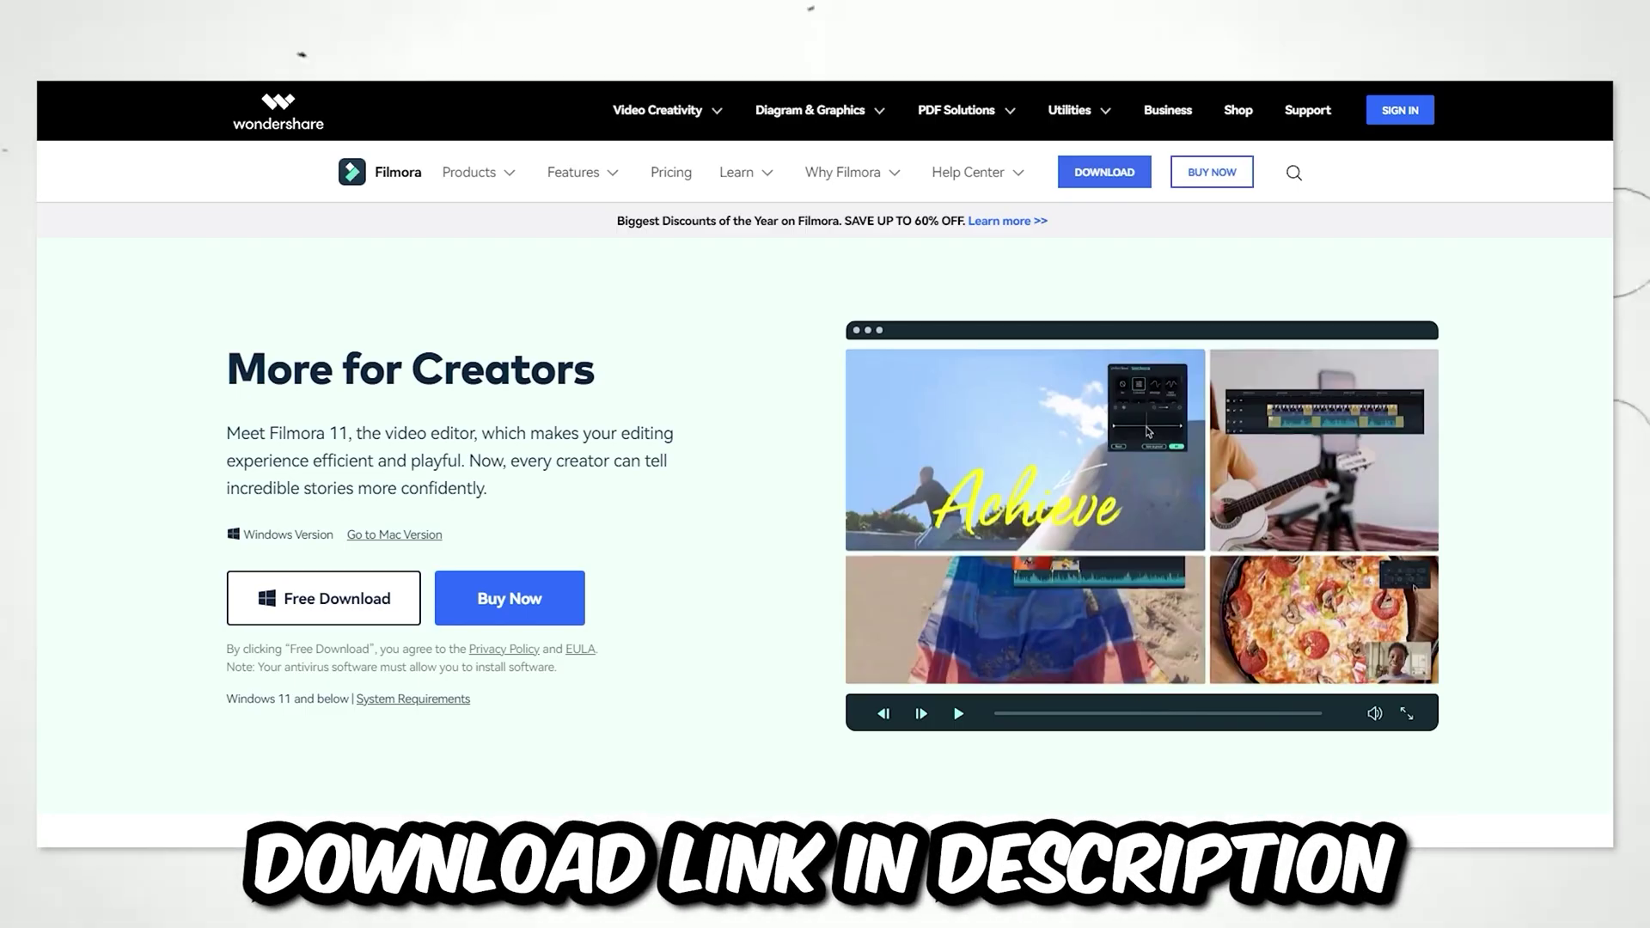